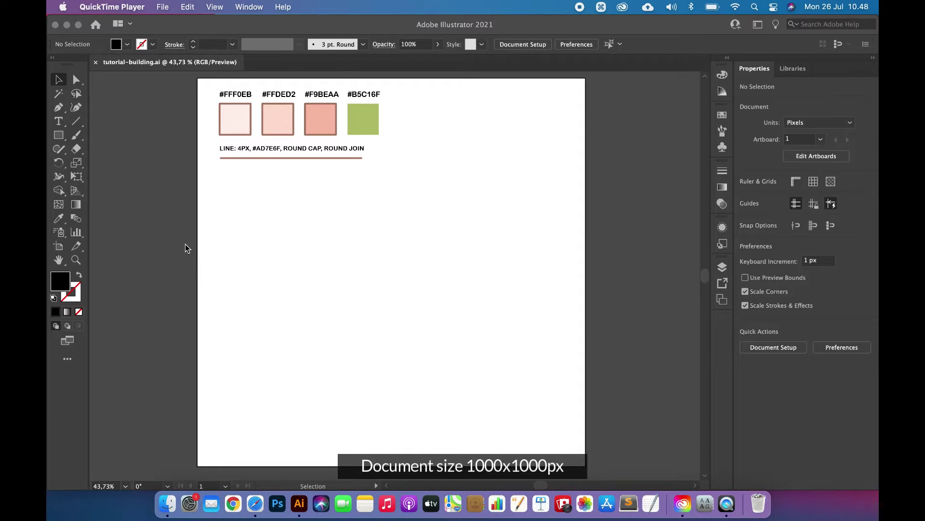
- Draw the building's main wall as a rectangle about 315 × 387 px and give it the #FFF0EB swatch's fill and outline
{"action": "left_click", "coordinate": [60, 138]}
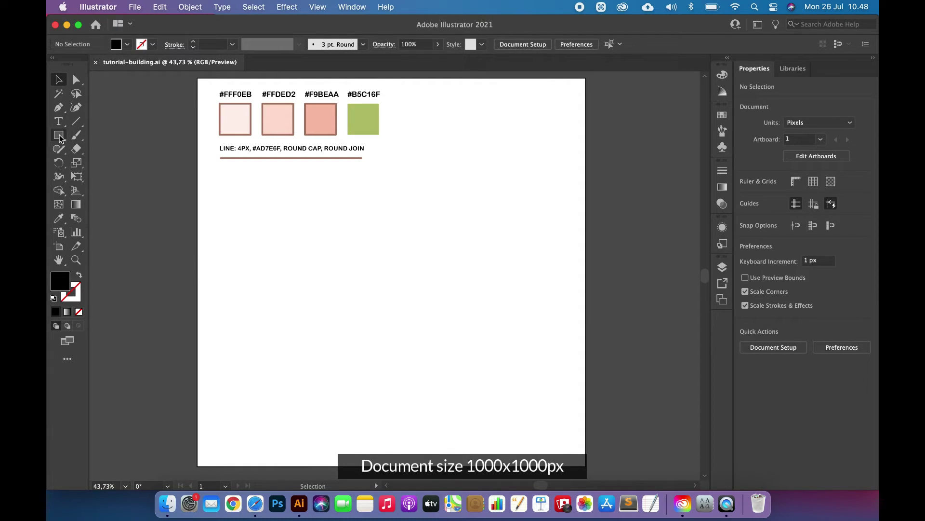
{"action": "left_click", "coordinate": [60, 138]}
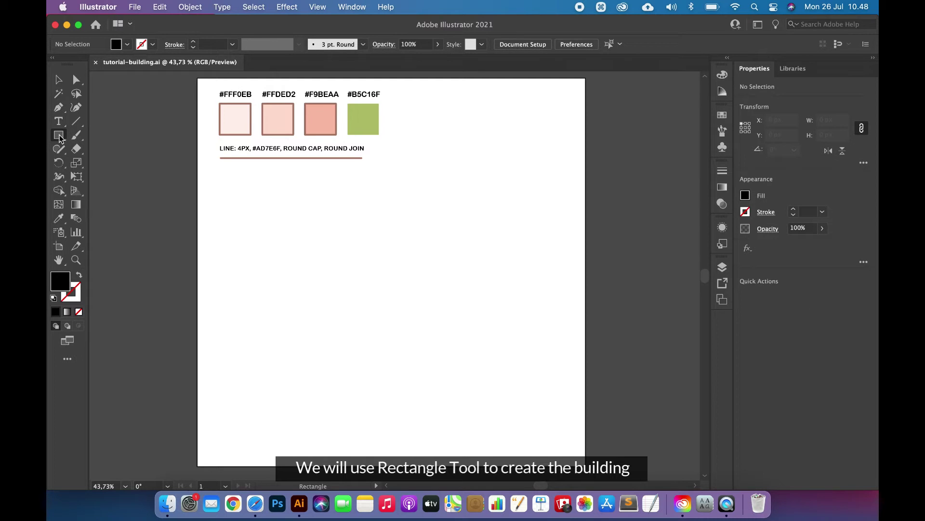
{"action": "mouse_move", "coordinate": [337, 216]}
{"action": "left_mouse_down"}
{"action": "mouse_move", "coordinate": [448, 335]}
{"action": "mouse_move", "coordinate": [470, 392]}
{"action": "mouse_move", "coordinate": [471, 357]}
{"action": "mouse_move", "coordinate": [461, 383]}
{"action": "mouse_move", "coordinate": [448, 359]}
{"action": "mouse_move", "coordinate": [459, 367]}
{"action": "left_mouse_up"}
{"action": "key", "text": "i"}
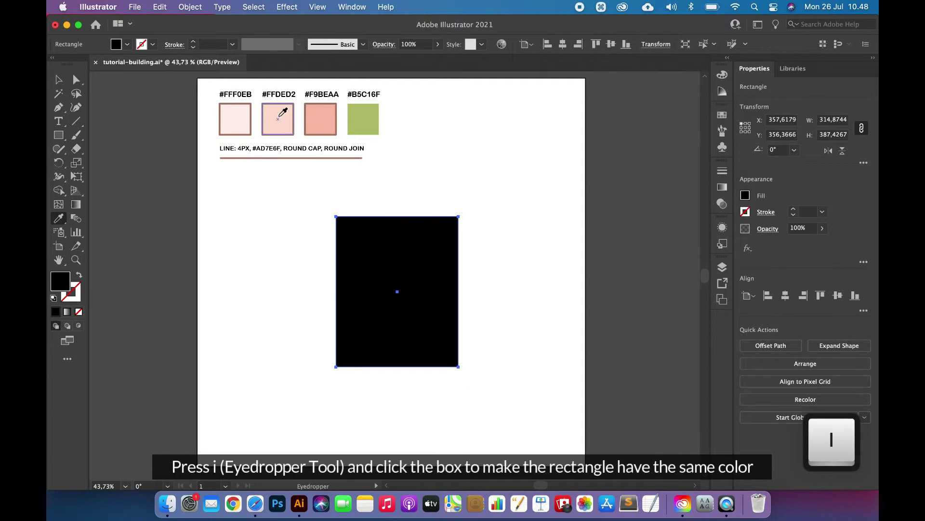
{"action": "left_click", "coordinate": [233, 119]}
{"action": "left_click", "coordinate": [58, 79]}
{"action": "left_click", "coordinate": [260, 243]}
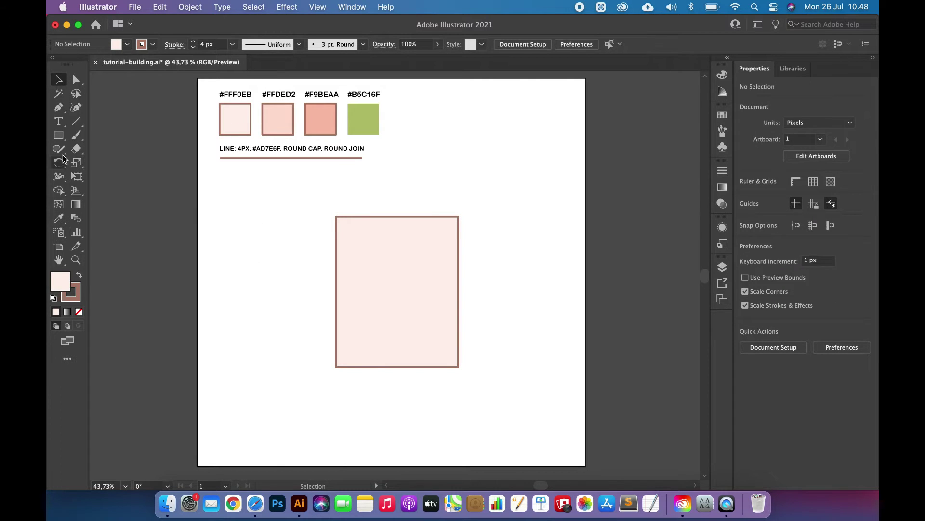
- Draw a full-height side wall about 102 px wide along the building's left edge and apply the #FFDED2 swatch style
{"action": "left_click", "coordinate": [57, 138]}
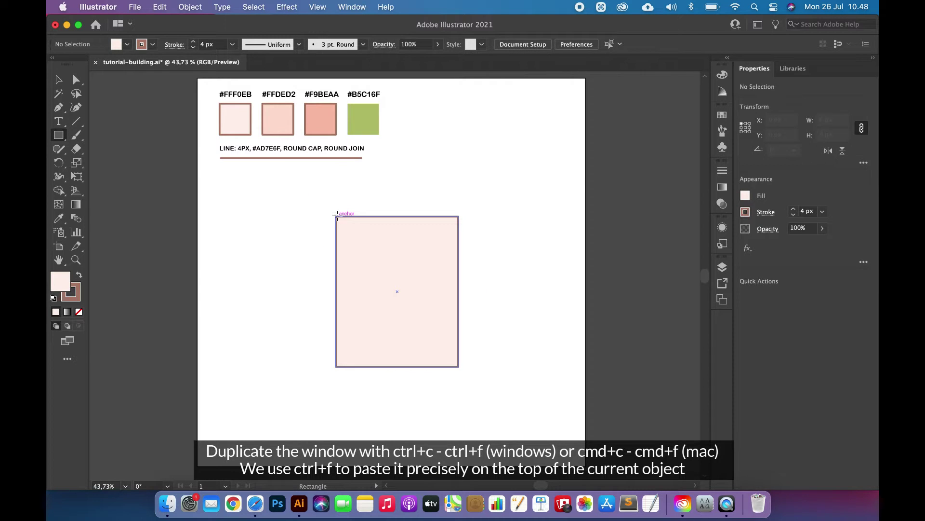
{"action": "left_click_drag", "start_coordinate": [337, 215], "coordinate": [376, 367]}
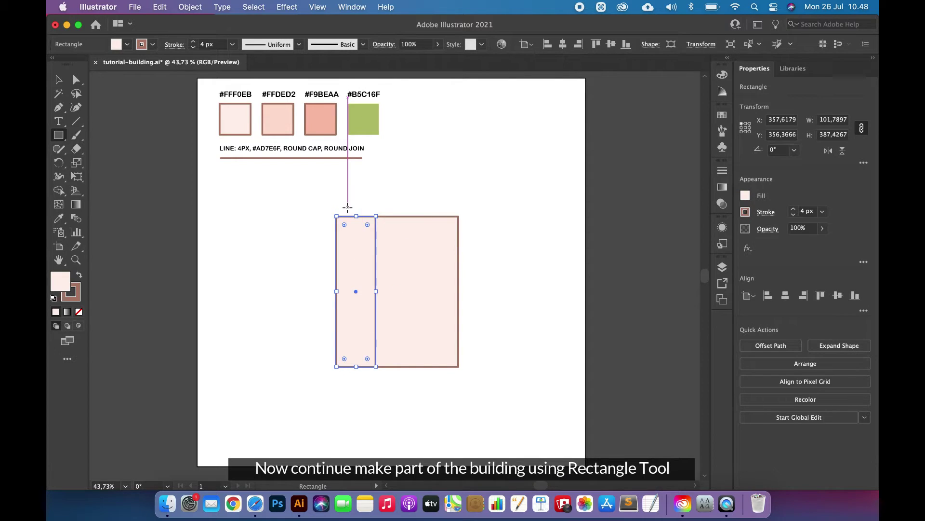
{"action": "key", "text": "i"}
{"action": "left_click", "coordinate": [279, 114]}
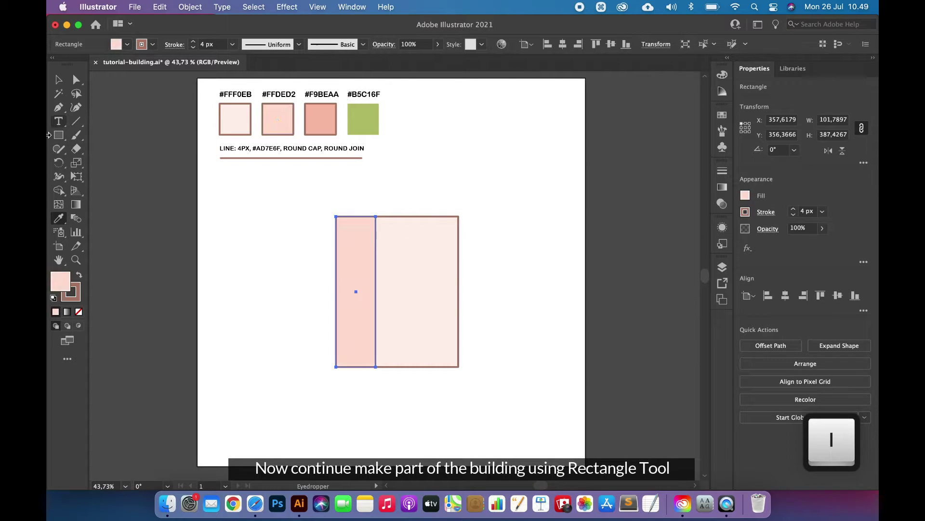
{"action": "left_click", "coordinate": [59, 80]}
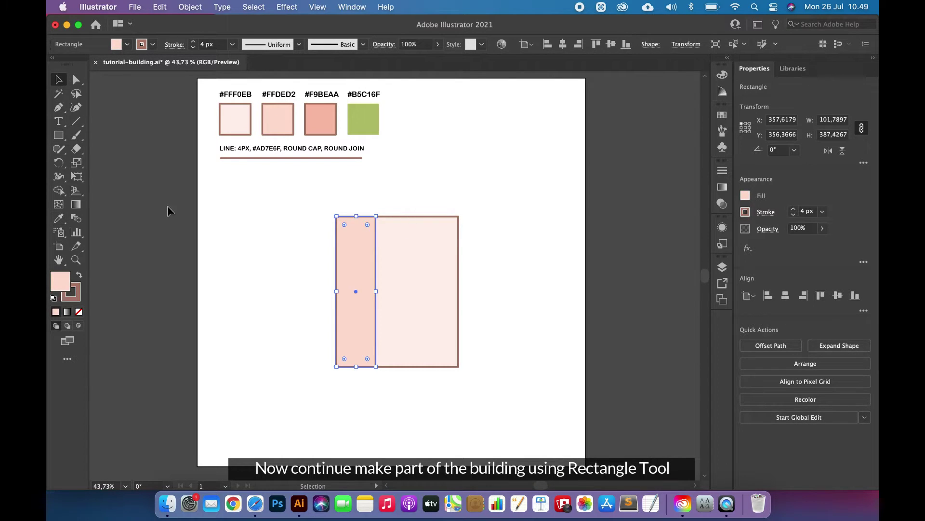
{"action": "left_click", "coordinate": [260, 308]}
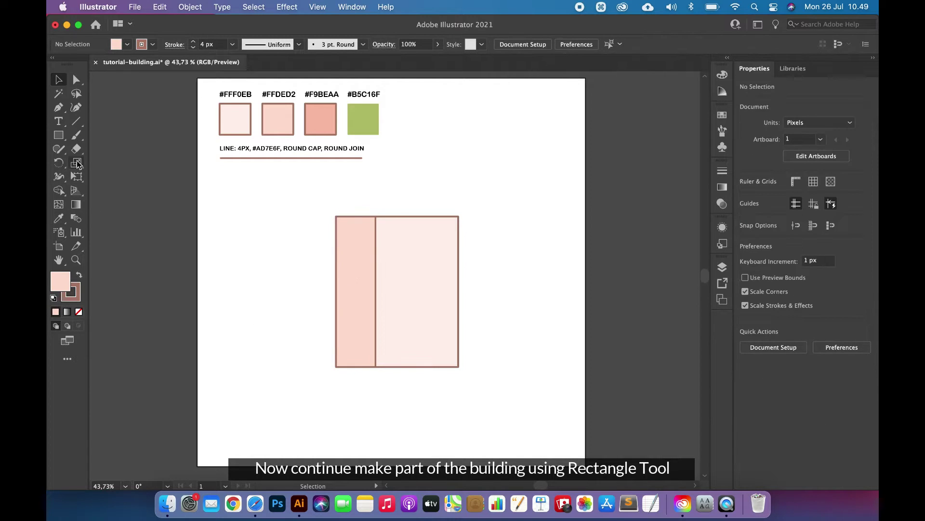
- Draw a base strip about 315 × 42 px across the building's bottom, styled like the #FFDED2 swatch
{"action": "left_click", "coordinate": [60, 137]}
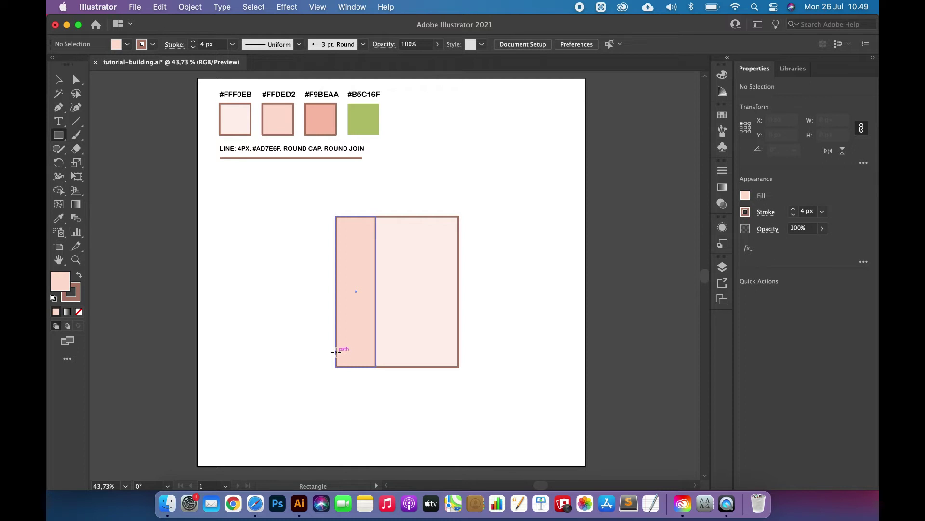
{"action": "left_click_drag", "start_coordinate": [336, 351], "coordinate": [459, 367]}
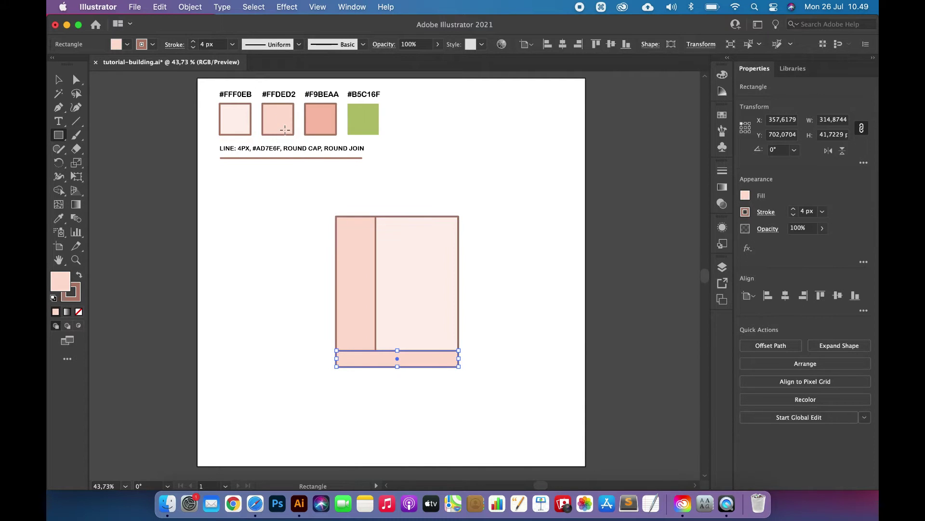
{"action": "key", "text": "i"}
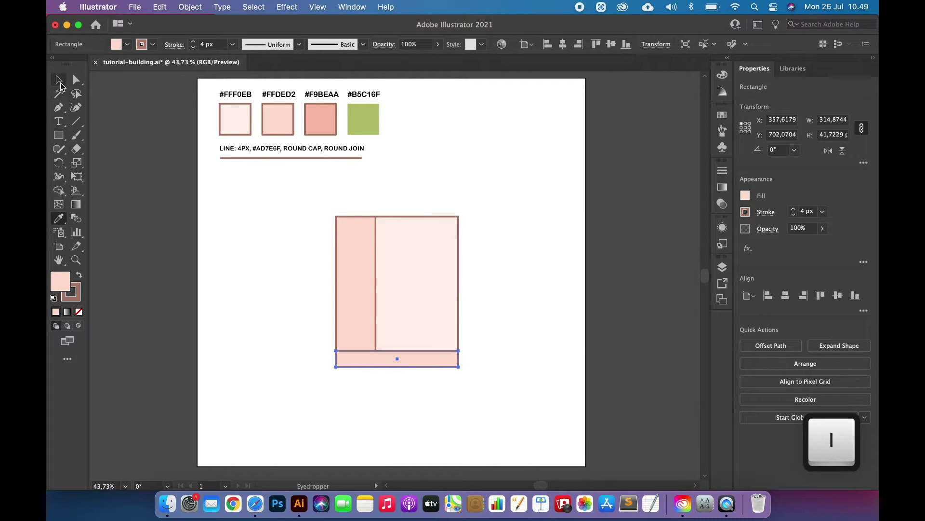
- Draw a rectangle about 102 × 42 px over the base strip below the side wall and apply the #F9BEAA swatch style
{"action": "left_click", "coordinate": [58, 135]}
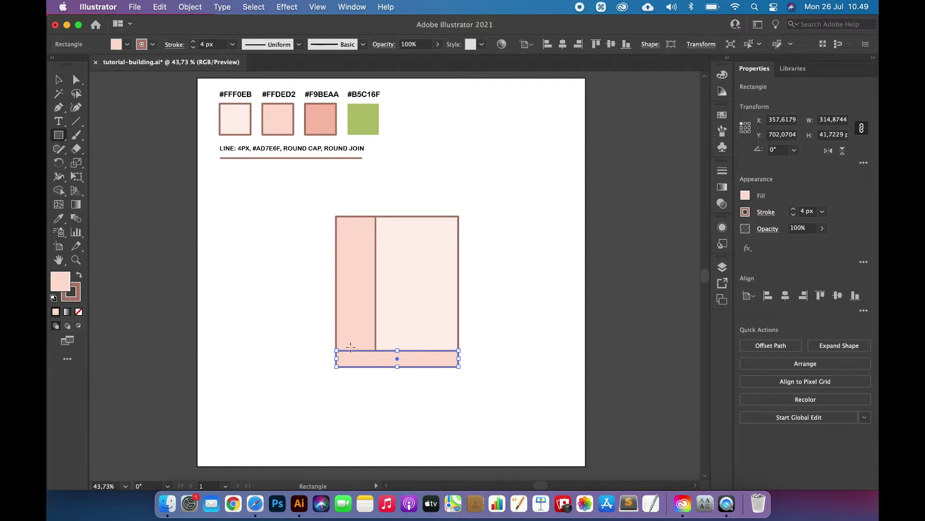
{"action": "left_click_drag", "start_coordinate": [376, 351], "coordinate": [336, 365]}
{"action": "key", "text": "i"}
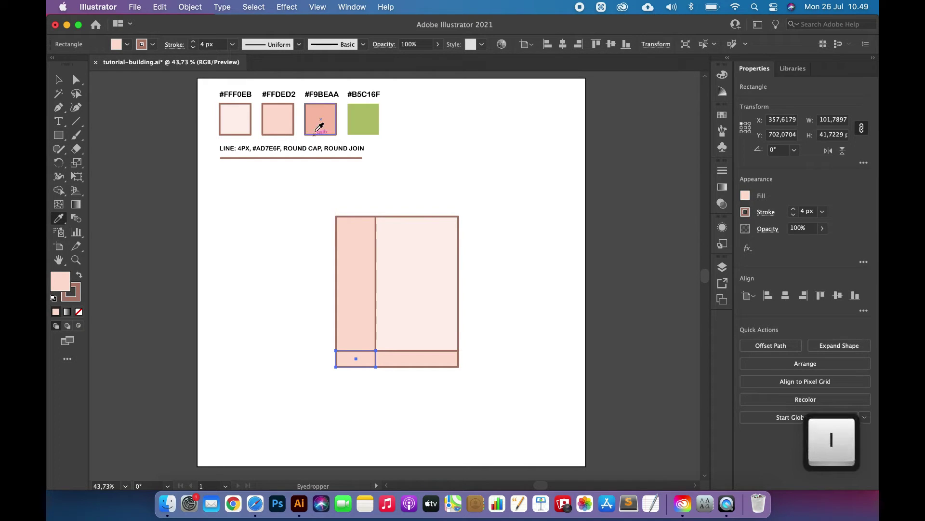
{"action": "left_click", "coordinate": [319, 123]}
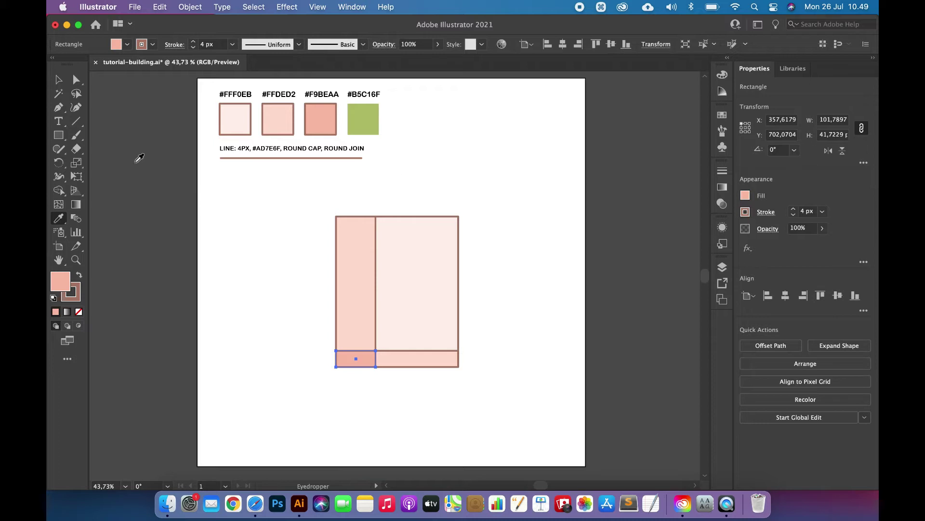
- Draw a window about 49 × 77 px on the lower side wall and center it horizontally within the wall
{"action": "left_click", "coordinate": [60, 136]}
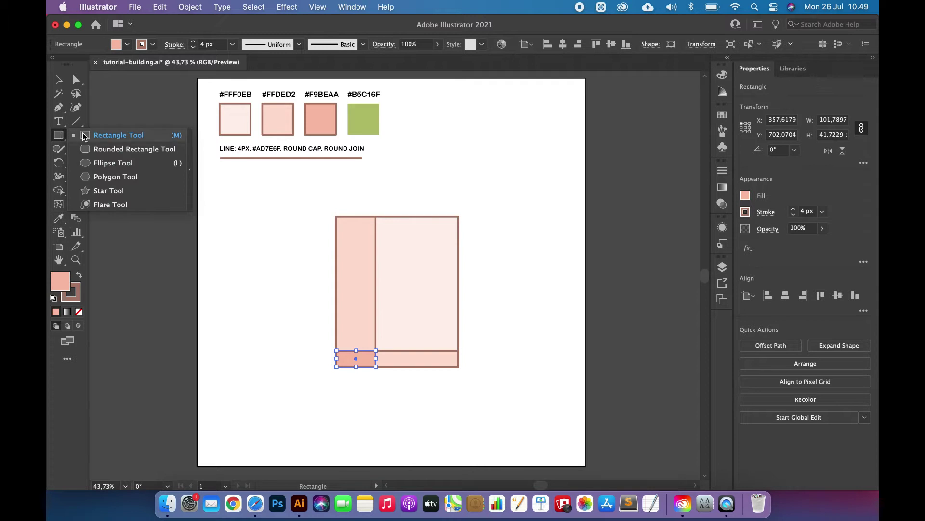
{"action": "left_click", "coordinate": [117, 137]}
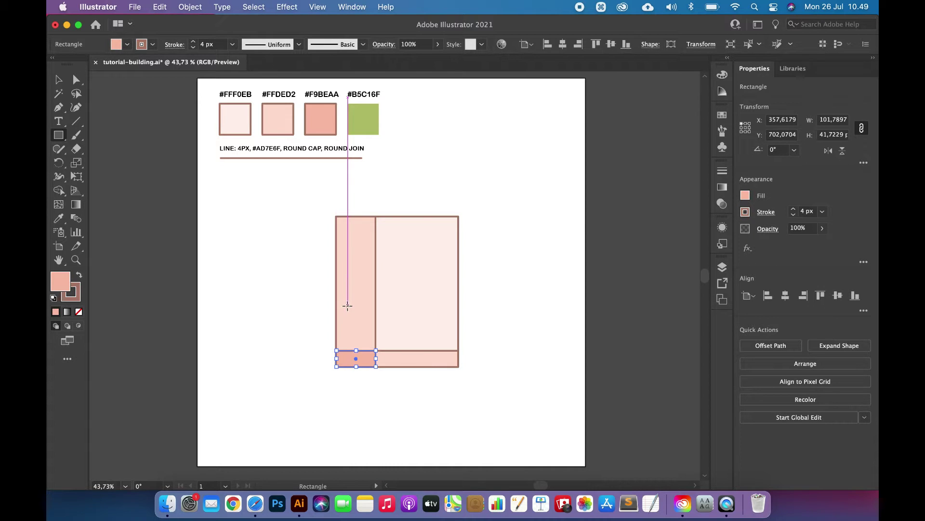
{"action": "left_click_drag", "start_coordinate": [348, 306], "coordinate": [367, 336]}
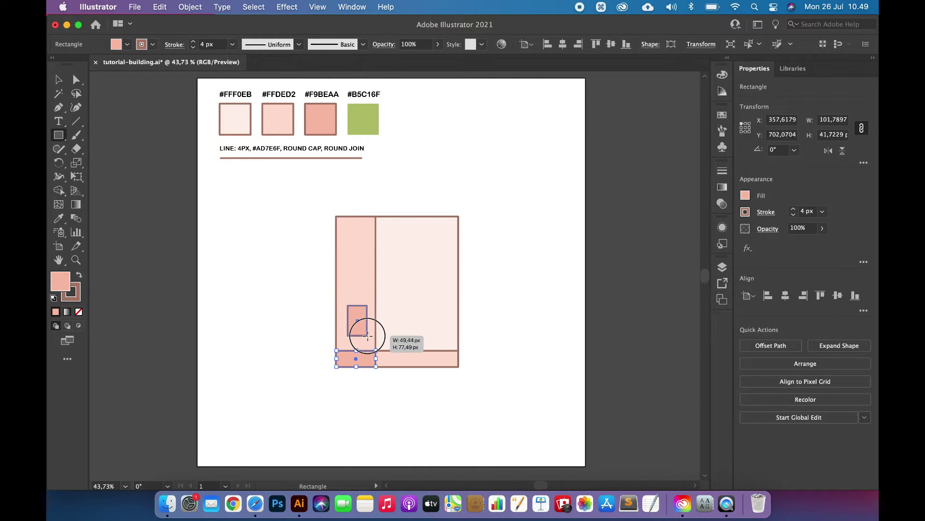
{"action": "left_click_drag", "start_coordinate": [367, 336], "coordinate": [367, 336]}
{"action": "left_click", "coordinate": [59, 79]}
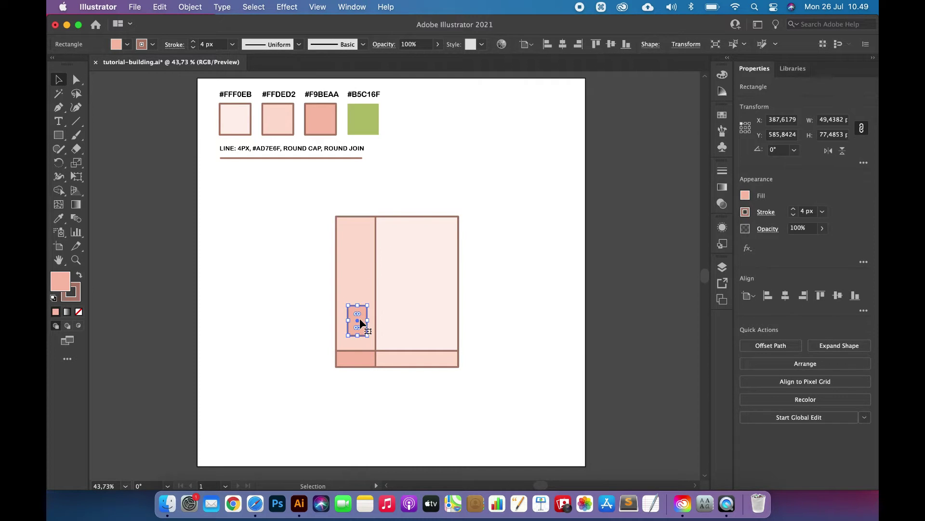
{"action": "key", "text": "shift+Left"}
{"action": "key", "text": "shift+Left"}
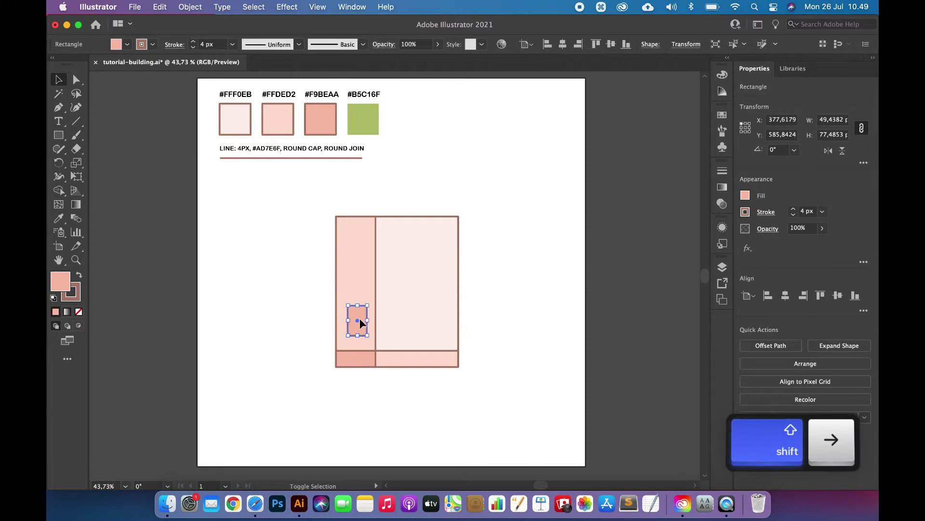
{"action": "key", "text": "Right"}
{"action": "left_click_drag", "start_coordinate": [357, 315], "coordinate": [360, 314]}
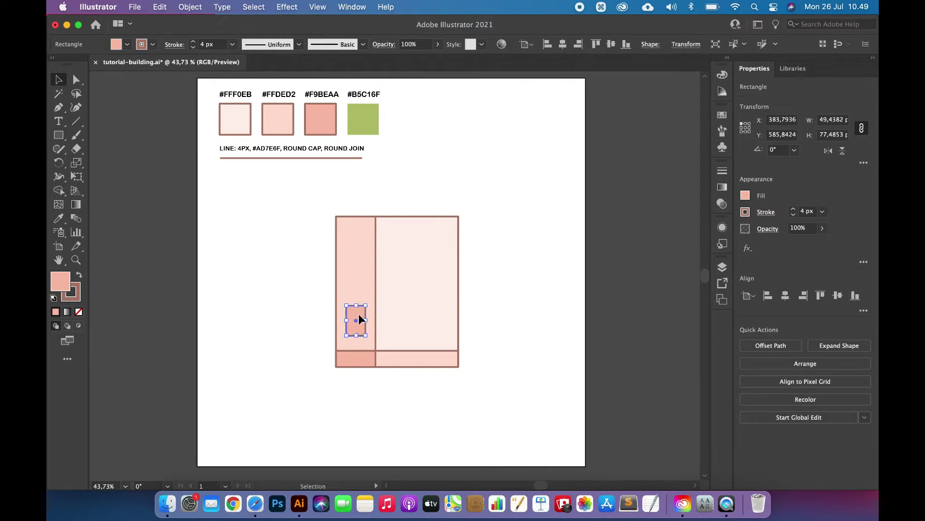
- Duplicate the side wall's window in place and move the copy straight up 110 px
{"action": "key", "text": "super+c"}
{"action": "key", "text": "super+f"}
{"action": "key", "text": "shift+Up"}
{"action": "key", "text": "shift+Up"}
{"action": "key", "text": "shift+Up"}
{"action": "key", "text": "shift+Up"}
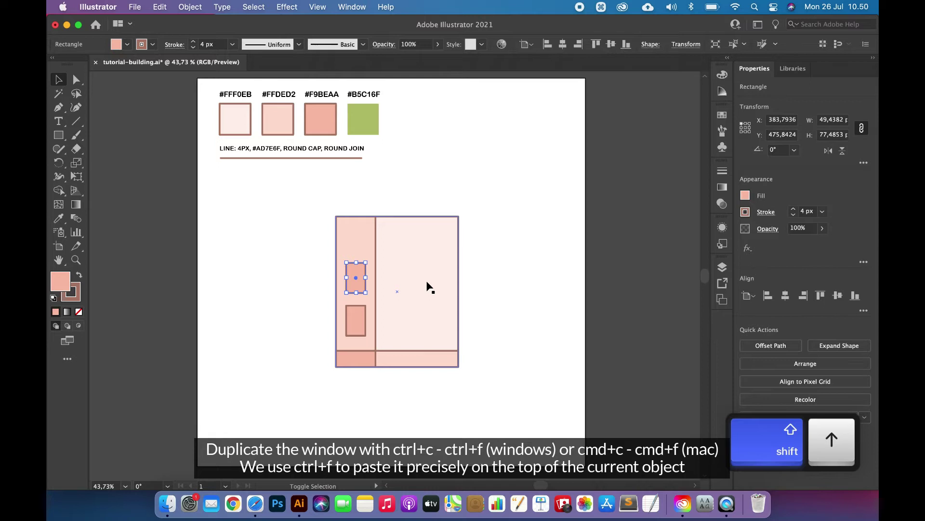
- Duplicate the upper window in place and move the copy up to form a third, evenly spaced window
{"action": "key", "text": "cmd+c"}
{"action": "key", "text": "cmd+f"}
{"action": "key", "text": "shift+Up"}
{"action": "key", "text": "shift+Up"}
{"action": "key", "text": "shift+Up"}
{"action": "key", "text": "shift+Up"}
{"action": "key", "text": "shift+Up"}
{"action": "key", "text": "shift+Up"}
{"action": "key", "text": "shift+Up"}
{"action": "key", "text": "shift+Up"}
{"action": "key", "text": "shift+Up"}
{"action": "key", "text": "shift+Up"}
{"action": "key", "text": "shift+Up"}
{"action": "key", "text": "shift+Up"}
{"action": "key", "text": "shift+Up"}
{"action": "key", "text": "shift+Up"}
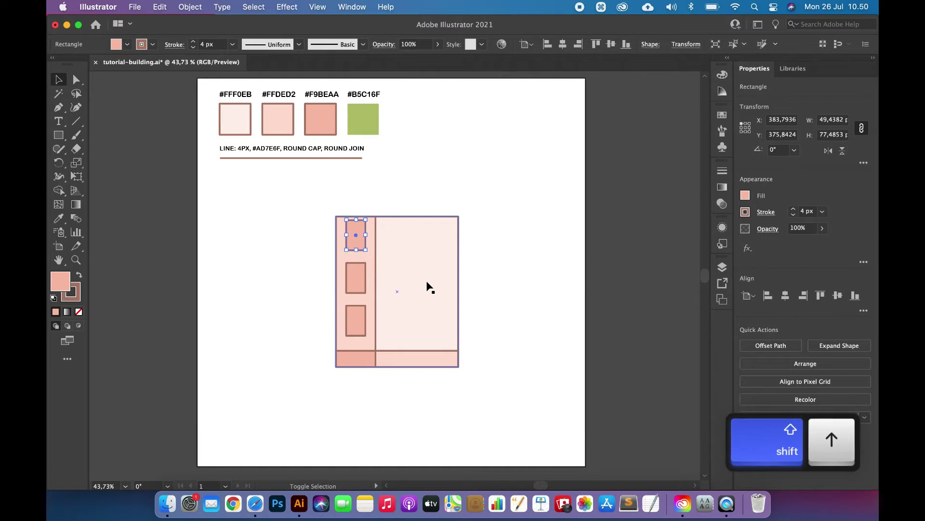
{"action": "left_click", "coordinate": [518, 276]}
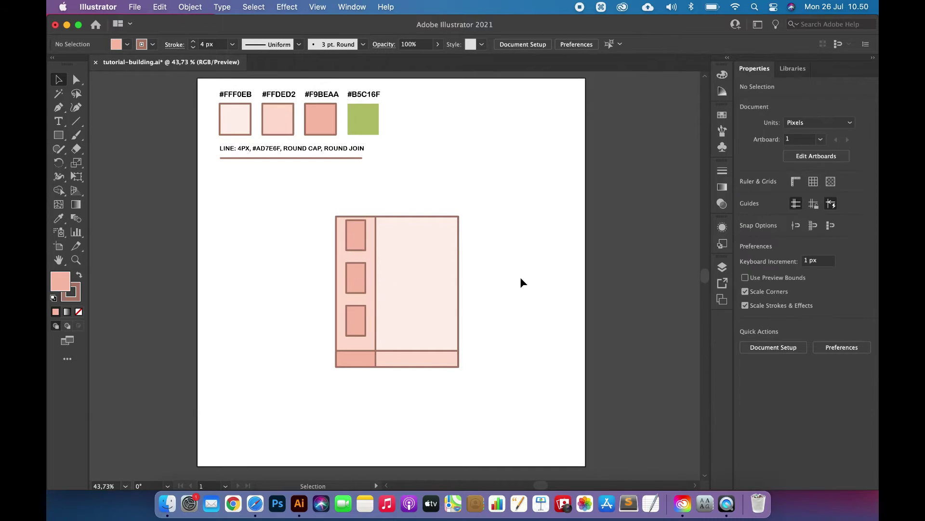
- Select the main wall and side wall together and stretch their top edge upward to a height of about 423 px
{"action": "left_click", "coordinate": [415, 249]}
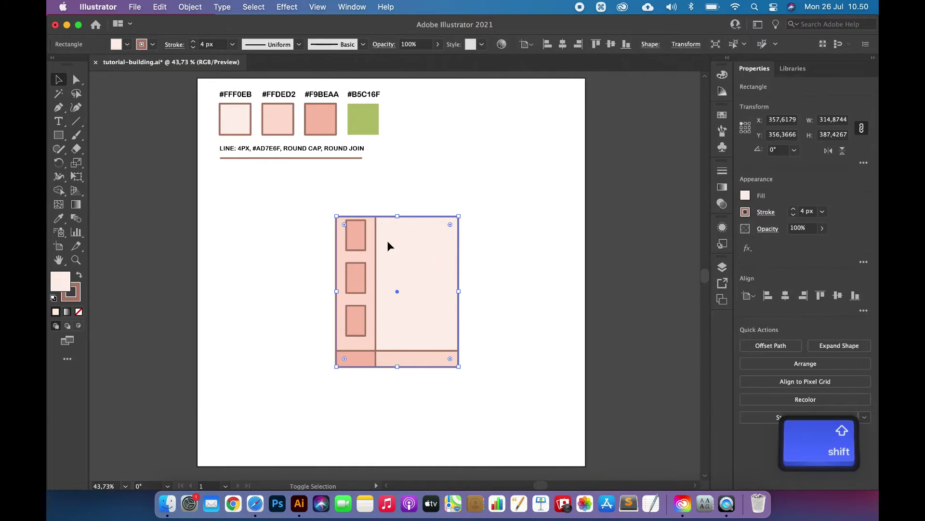
{"action": "left_click", "coordinate": [366, 253], "text": "shift"}
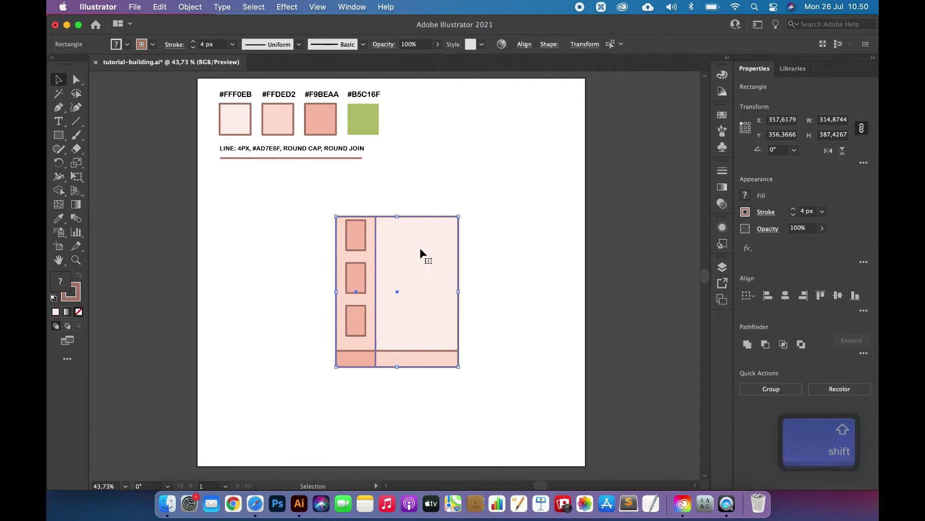
{"action": "left_click_drag", "start_coordinate": [397, 216], "coordinate": [397, 202]}
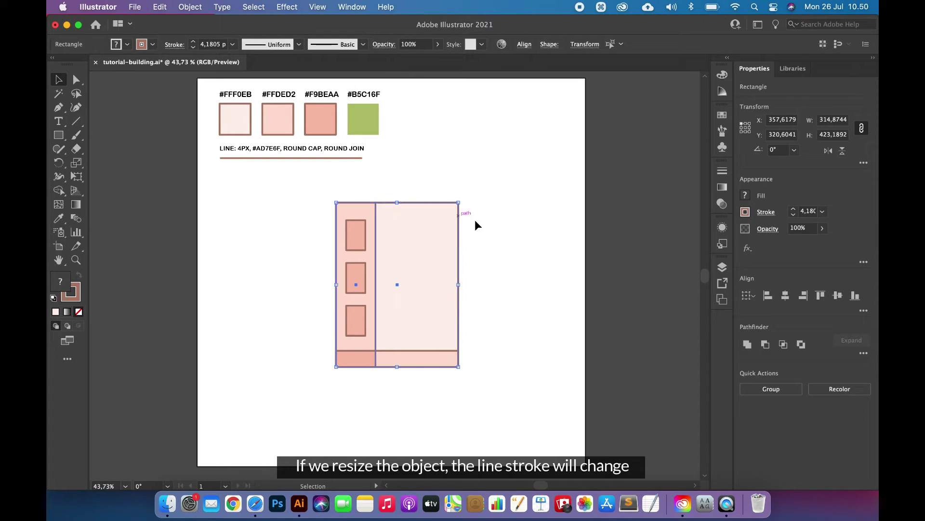
{"action": "left_click", "coordinate": [508, 230]}
- Restore the 4 px outlines by reapplying the #FFF0EB swatch style to the main wall and #FFDED2 to the side wall
{"action": "left_click", "coordinate": [409, 243]}
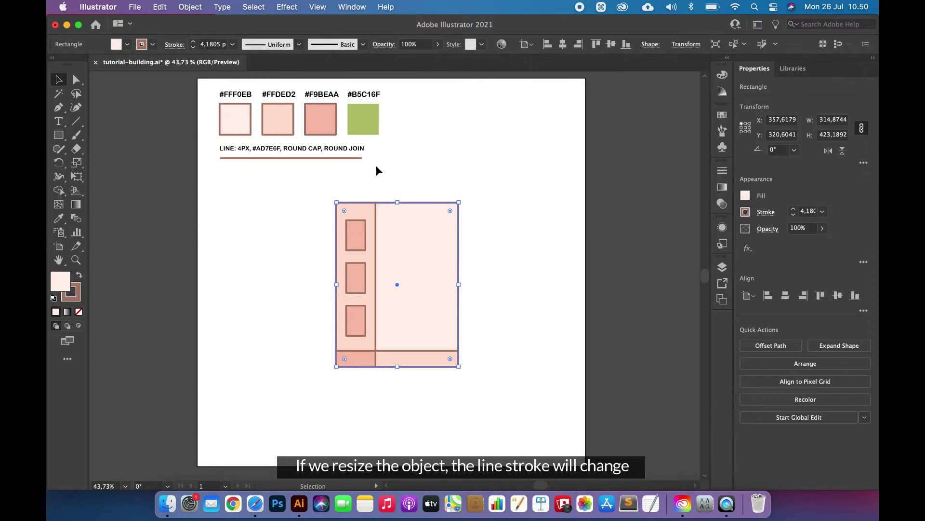
{"action": "key", "text": "i"}
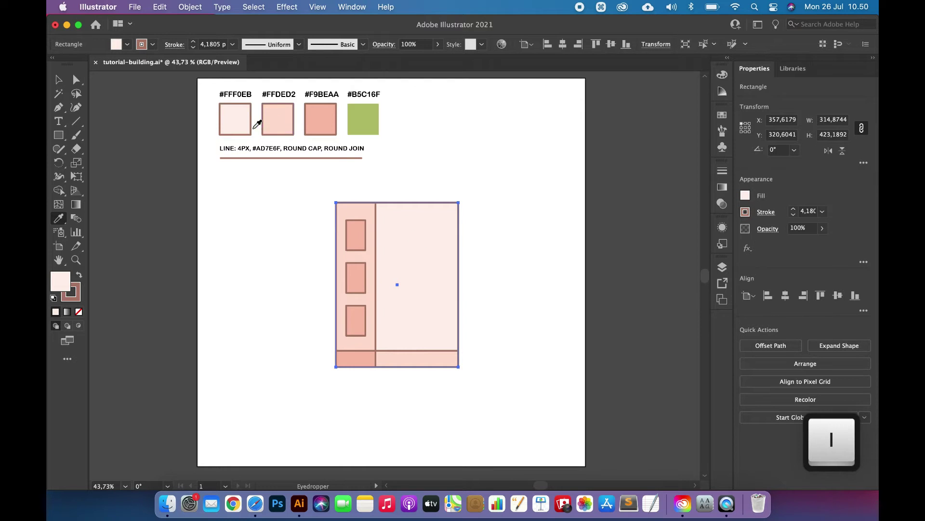
{"action": "left_click", "coordinate": [237, 122]}
{"action": "left_click", "coordinate": [59, 80]}
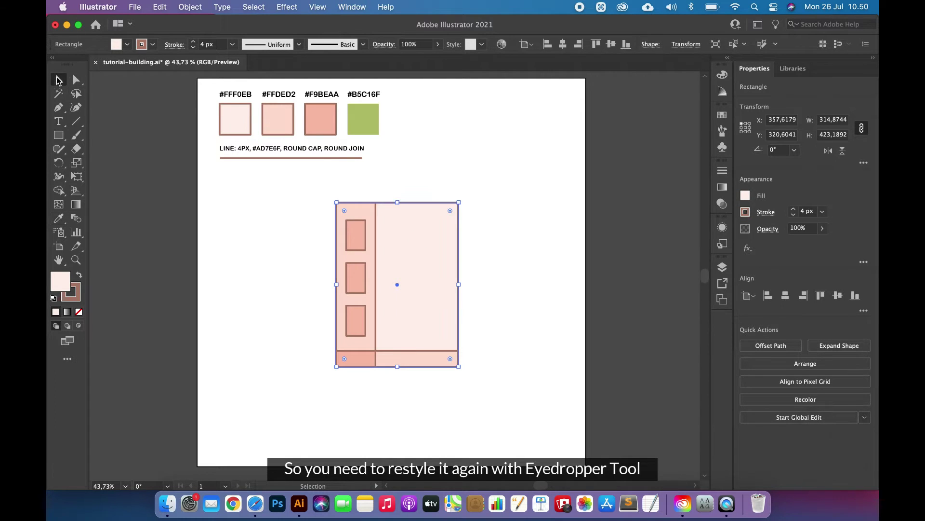
{"action": "left_click", "coordinate": [365, 215]}
{"action": "key", "text": "i"}
{"action": "left_click", "coordinate": [276, 118]}
{"action": "left_click", "coordinate": [59, 79]}
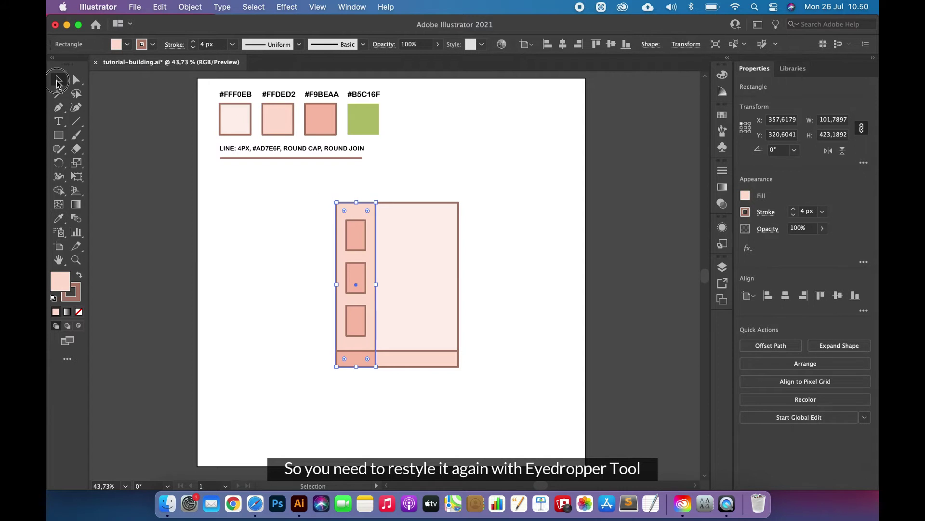
{"action": "left_click", "coordinate": [273, 285]}
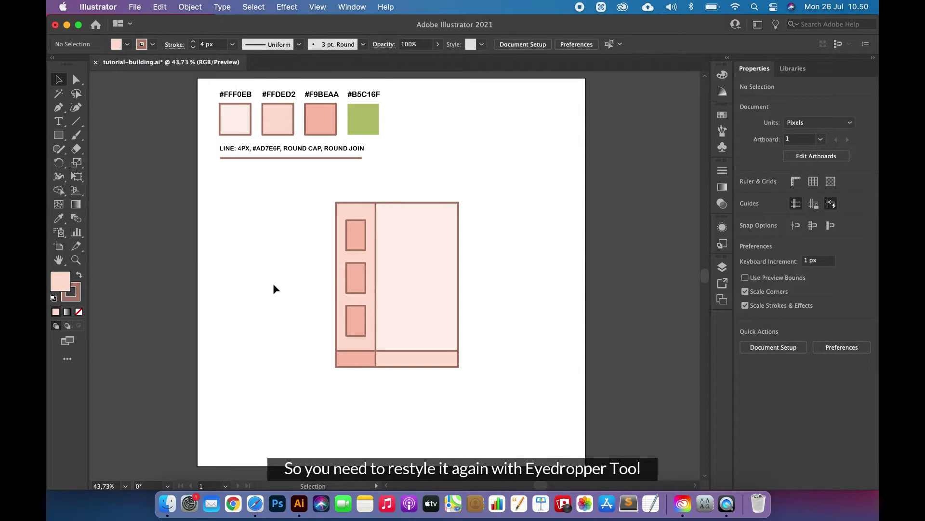
- Draw a window about 55 × 69 px on the lower left of the main wall, top-aligned with the lowest side window
{"action": "left_click", "coordinate": [59, 135]}
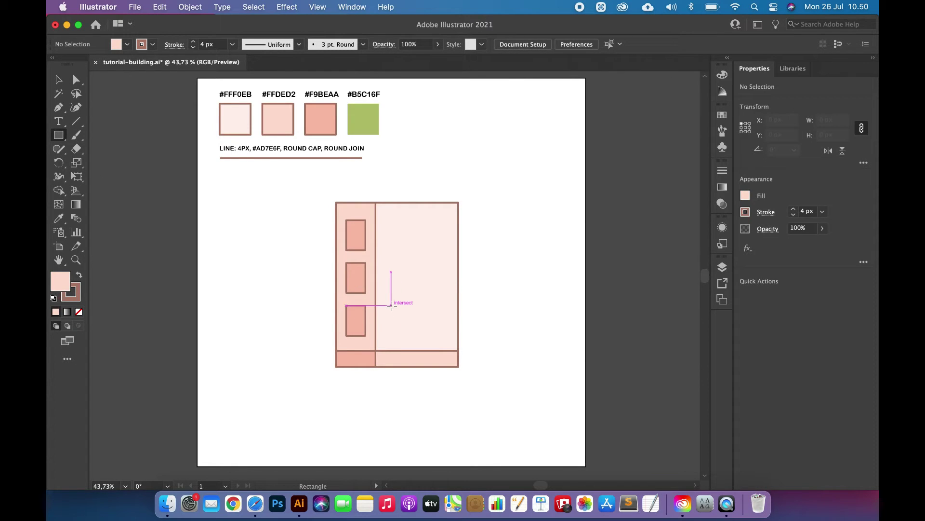
{"action": "left_click_drag", "start_coordinate": [391, 305], "coordinate": [414, 332]}
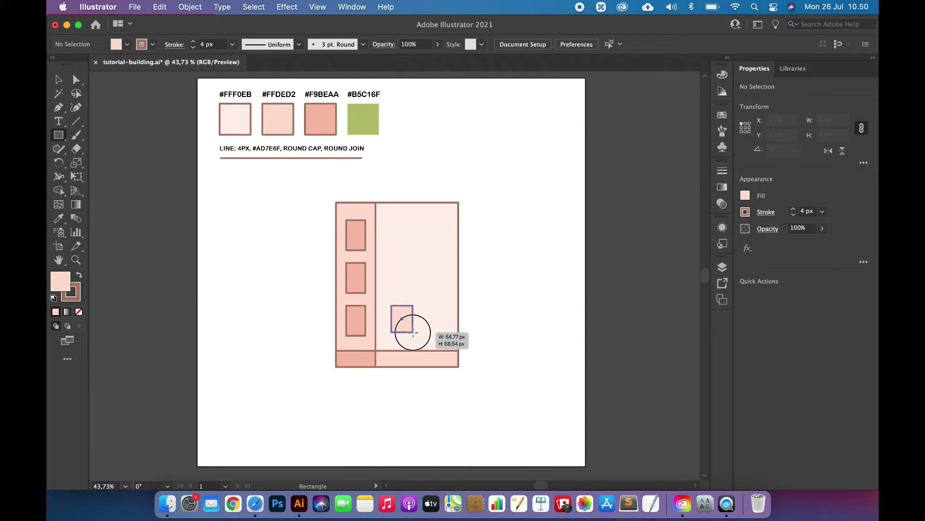
{"action": "left_click_drag", "start_coordinate": [413, 332], "coordinate": [414, 332]}
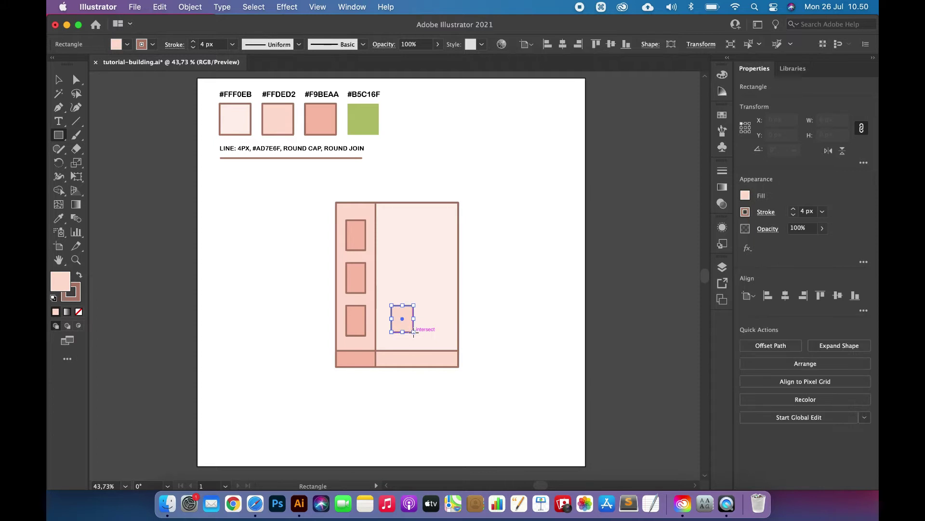
- Draw a window sill about 74 × 9 px directly beneath the main-wall window and center the two horizontally on each other
{"action": "scroll", "coordinate": [414, 332], "scroll_direction": "up", "scroll_amount": 5}
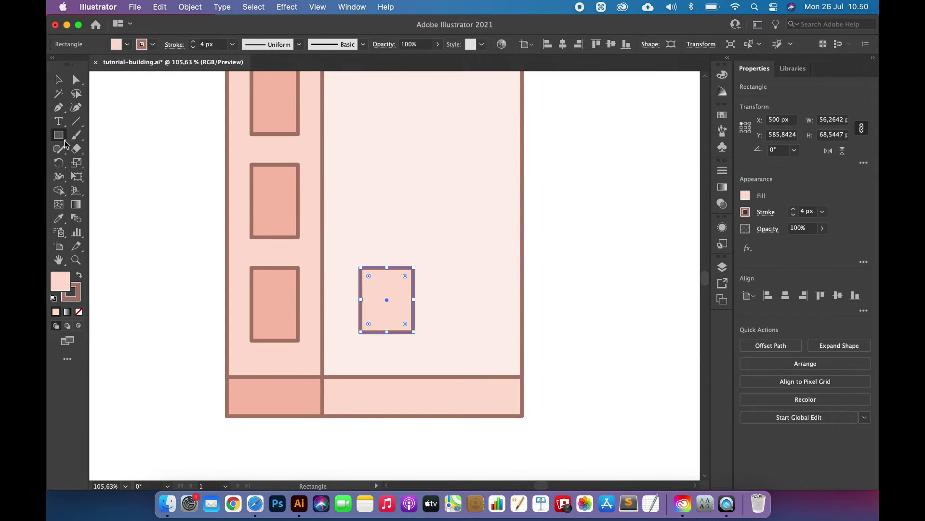
{"action": "left_click_drag", "start_coordinate": [350, 342], "coordinate": [419, 333]}
{"action": "left_click", "coordinate": [59, 79]}
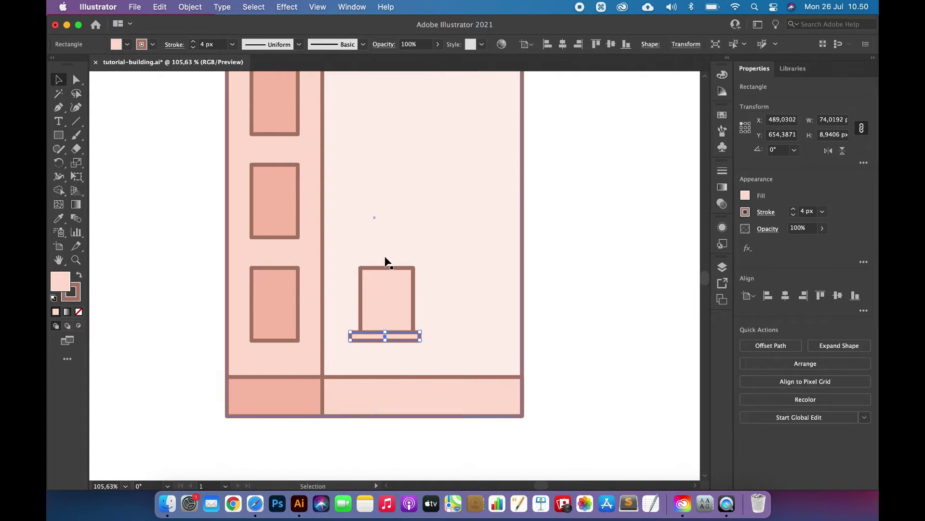
{"action": "left_click", "coordinate": [395, 302], "text": "shift"}
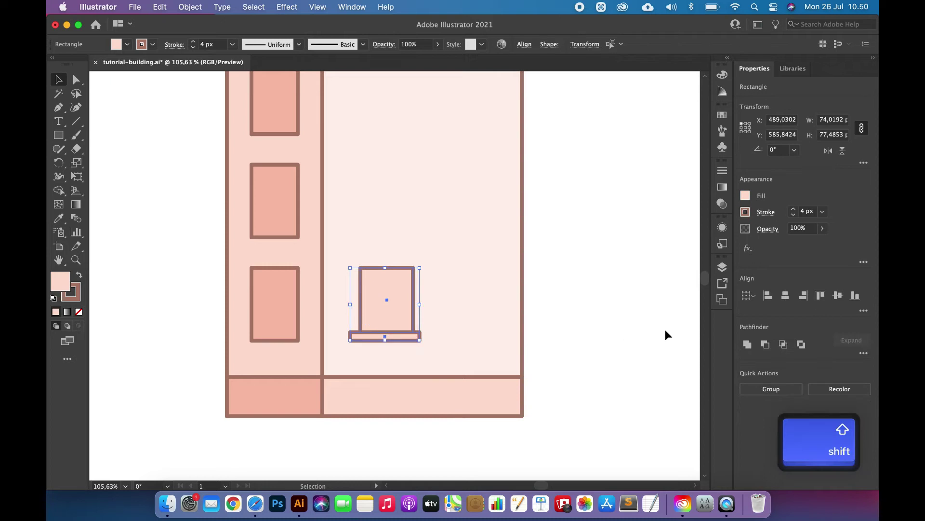
{"action": "left_click", "coordinate": [785, 298]}
{"action": "left_click", "coordinate": [614, 263]}
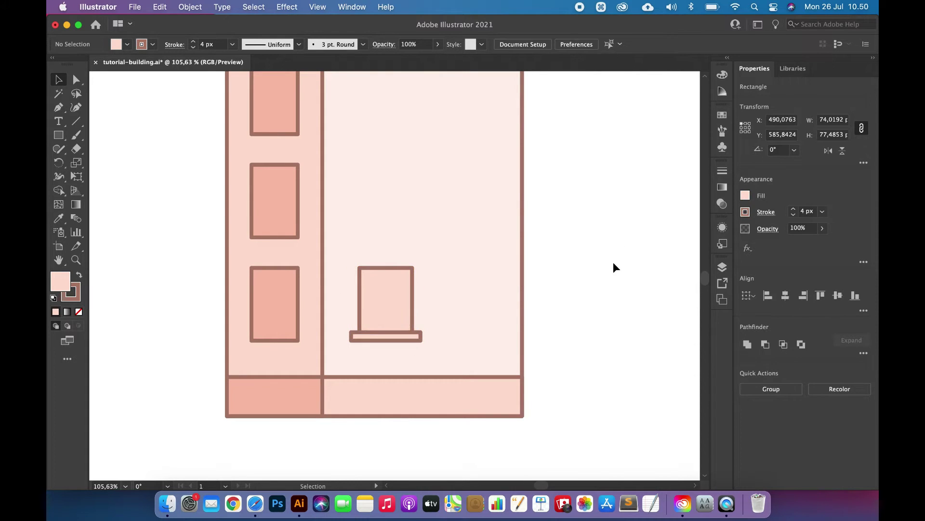
- Give the window sill the same fill and outline as the main wall, then deselect it
{"action": "left_click", "coordinate": [395, 340]}
{"action": "key", "text": "i"}
{"action": "left_click", "coordinate": [476, 300]}
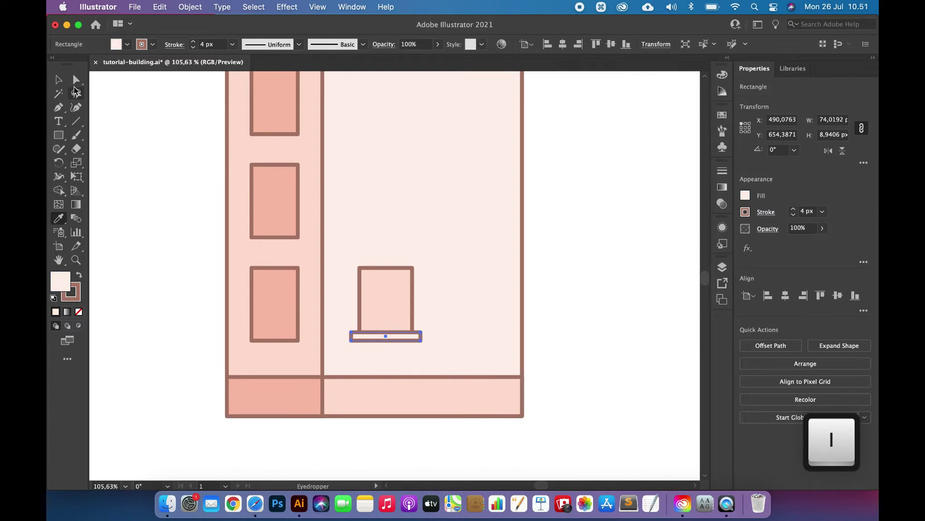
{"action": "left_click", "coordinate": [58, 79]}
{"action": "left_click", "coordinate": [140, 193]}
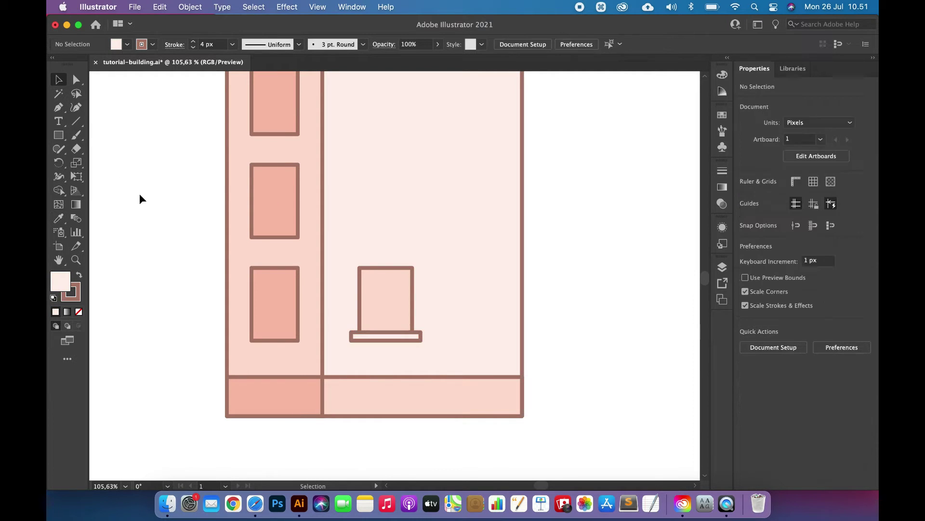
- Draw a pale window cover about 56 × 39 px over the upper part of the main-wall window, matching its width
{"action": "left_click", "coordinate": [58, 135]}
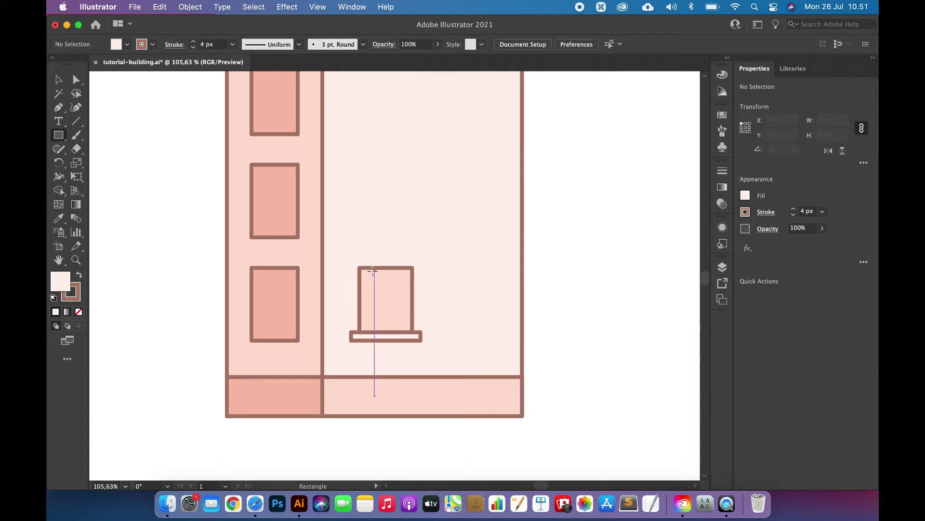
{"action": "left_click_drag", "start_coordinate": [360, 267], "coordinate": [412, 304]}
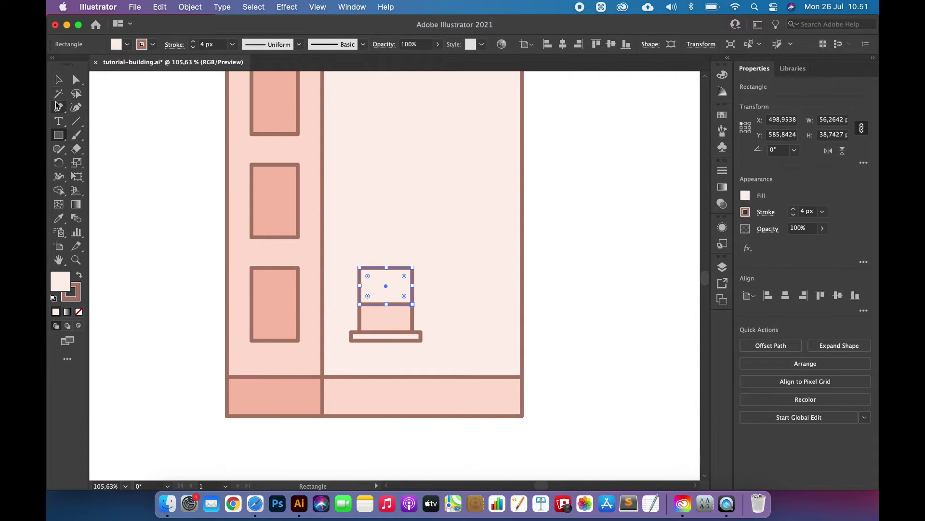
{"action": "left_click", "coordinate": [58, 79]}
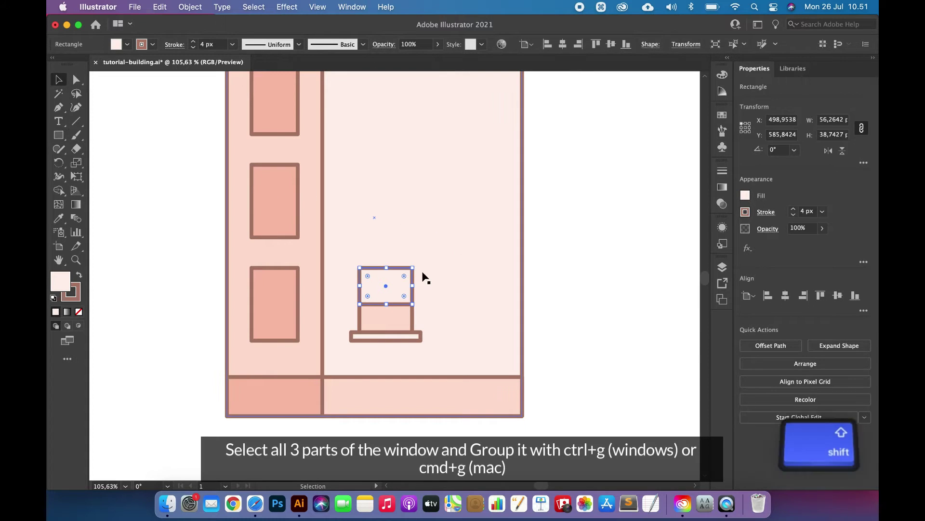
- Select the window, its cover and its sill together, nudge them 3 px to the left and group them
{"action": "left_click", "coordinate": [396, 312], "text": "shift"}
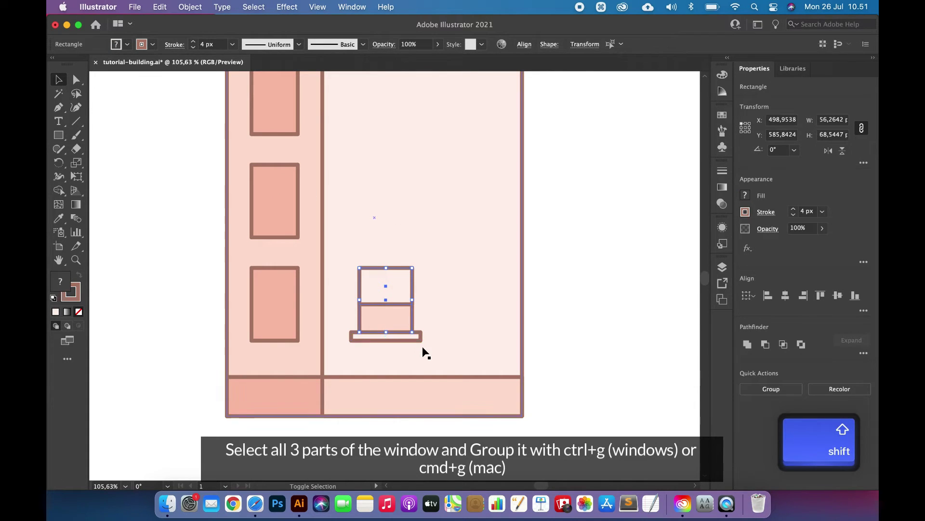
{"action": "left_click", "coordinate": [419, 338], "text": "shift"}
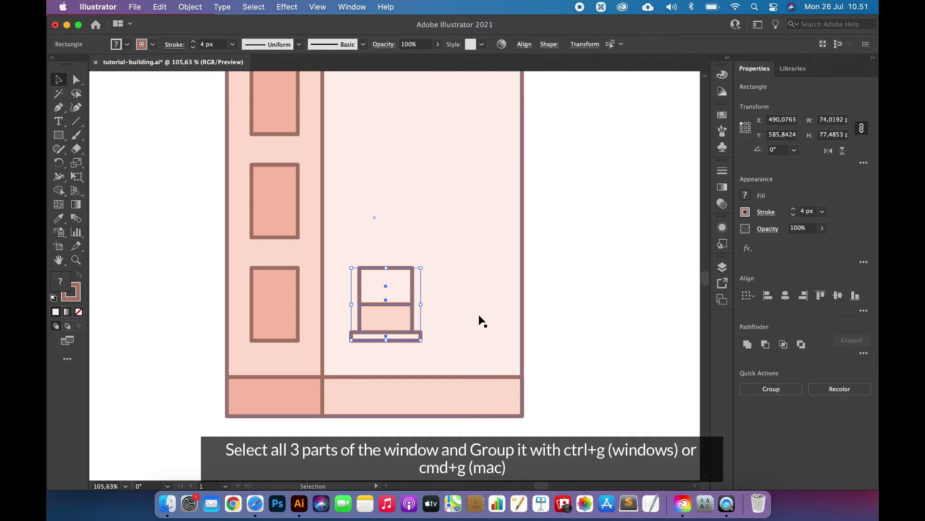
{"action": "key", "text": "shift+Left"}
{"action": "key", "text": "shift+Right"}
{"action": "key", "text": "Left"}
{"action": "key", "text": "Left"}
{"action": "key", "text": "Left"}
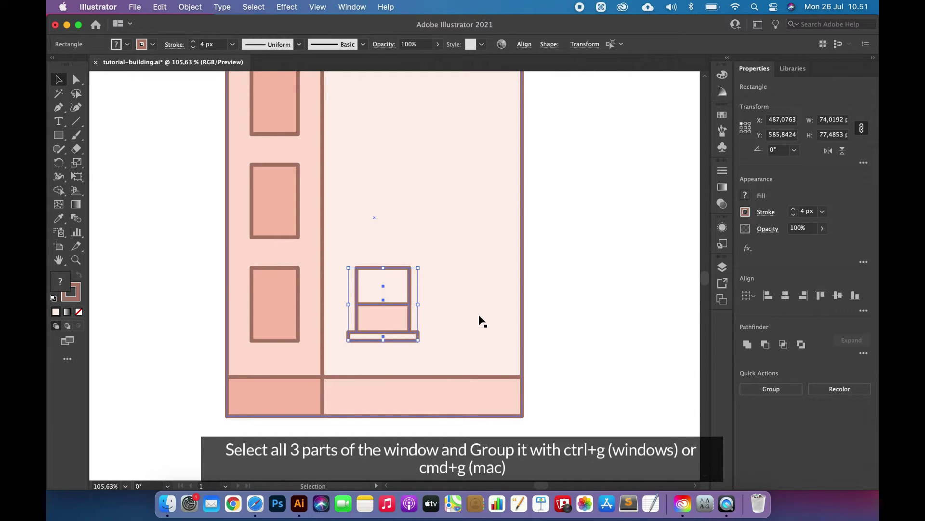
{"action": "key", "text": "super"}
{"action": "key", "text": "super+g"}
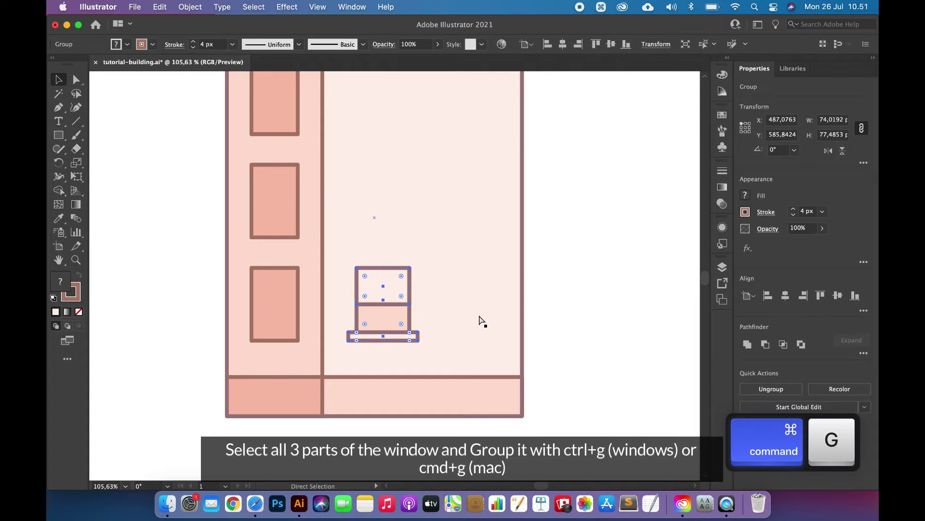
- Duplicate the grouped window in place and move the copy up 110 px, level with the middle side window
{"action": "key", "text": "super+c"}
{"action": "key", "text": "super+f"}
{"action": "key", "text": "shift+Up"}
{"action": "key", "text": "shift+Up"}
{"action": "key", "text": "shift+Up"}
{"action": "key", "text": "shift+Up"}
{"action": "key", "text": "shift+Up"}
{"action": "key", "text": "shift+Up"}
{"action": "key", "text": "shift+Up"}
{"action": "key", "text": "shift+Up"}
{"action": "key", "text": "shift+Up"}
{"action": "key", "text": "shift+Up"}
{"action": "key", "text": "shift+Up"}
{"action": "key", "text": "shift+Up"}
{"action": "key", "text": "shift+Up"}
{"action": "key", "text": "shift+Up"}
{"action": "key", "text": "shift+Up"}
{"action": "key", "text": "shift+Up"}
{"action": "key", "text": "shift+Up"}
{"action": "key", "text": "shift+Up"}
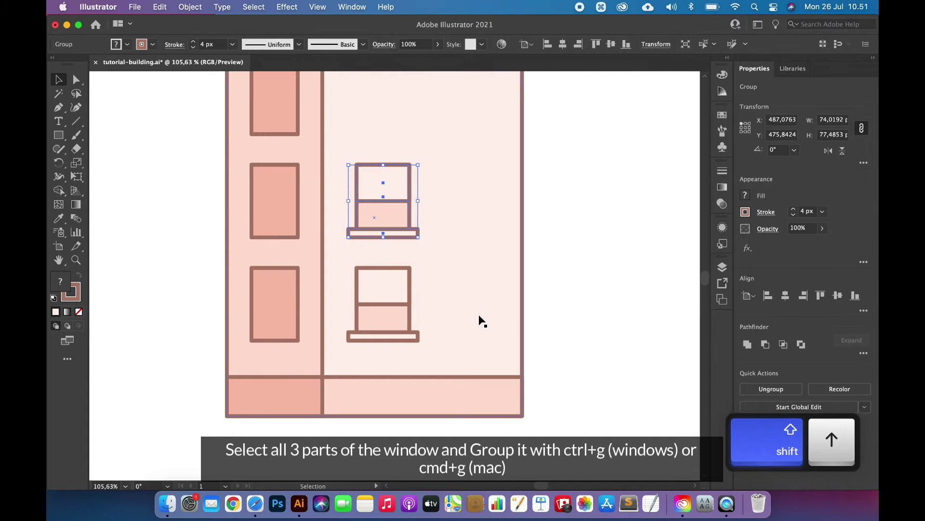
- Paste another copy of the grouped window in place and move it up 110 px, level with the top side window
{"action": "scroll", "coordinate": [478, 314], "scroll_direction": "up", "scroll_amount": 2}
{"action": "scroll", "coordinate": [478, 314], "scroll_direction": "right", "scroll_amount": 1}
{"action": "key", "text": "super"}
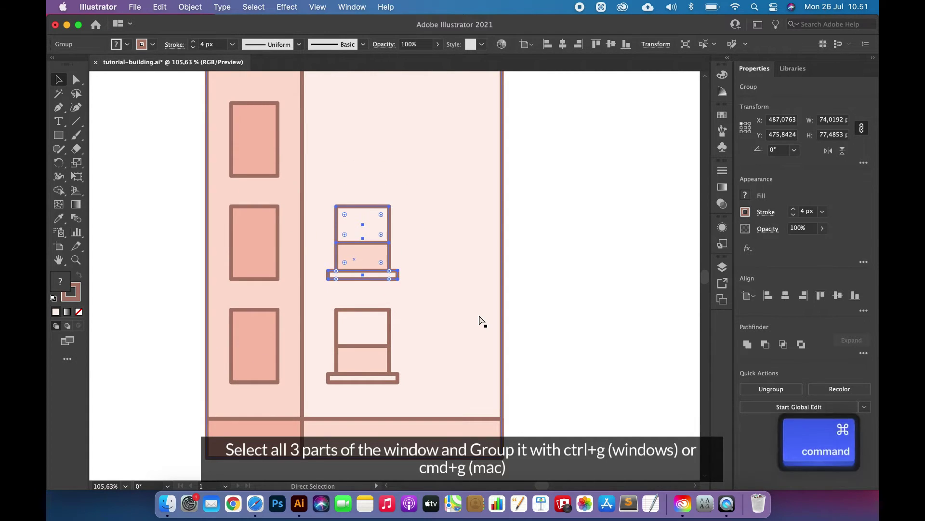
{"action": "key", "text": "super+f"}
{"action": "key", "text": "shift+Up"}
{"action": "key", "text": "shift+Up"}
{"action": "key", "text": "shift+Up"}
{"action": "key", "text": "shift+Up"}
{"action": "key", "text": "shift+Up"}
{"action": "key", "text": "shift+Up"}
{"action": "key", "text": "shift+Up"}
{"action": "key", "text": "shift+Up"}
{"action": "key", "text": "shift+Up"}
{"action": "key", "text": "shift+Up"}
{"action": "key", "text": "shift+Up"}
{"action": "key", "text": "shift+Up"}
{"action": "key", "text": "shift+Up"}
{"action": "key", "text": "shift+Up"}
{"action": "key", "text": "shift+Up"}
{"action": "key", "text": "shift+Up"}
{"action": "key", "text": "shift+Up"}
{"action": "key", "text": "shift+Up"}
- Duplicate the top main-wall window in place and move the copy 100 px to the right to start a second column
{"action": "key", "text": "super+f"}
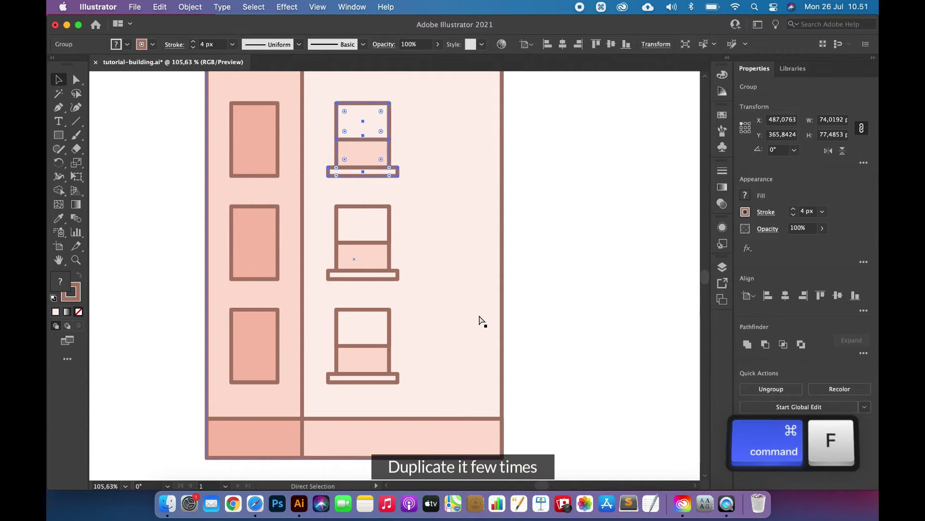
{"action": "key", "text": "shift+Right"}
{"action": "key", "text": "shift+Right"}
{"action": "key", "text": "shift+Right"}
{"action": "key", "text": "shift+Right"}
{"action": "key", "text": "shift+Right"}
{"action": "key", "text": "shift+Right"}
{"action": "key", "text": "shift+Right"}
{"action": "key", "text": "shift+Right"}
{"action": "key", "text": "shift+Right"}
{"action": "key", "text": "shift+Right"}
{"action": "key", "text": "shift+Right"}
{"action": "key", "text": "shift+Right"}
{"action": "key", "text": "shift+Right"}
{"action": "key", "text": "shift+Right"}
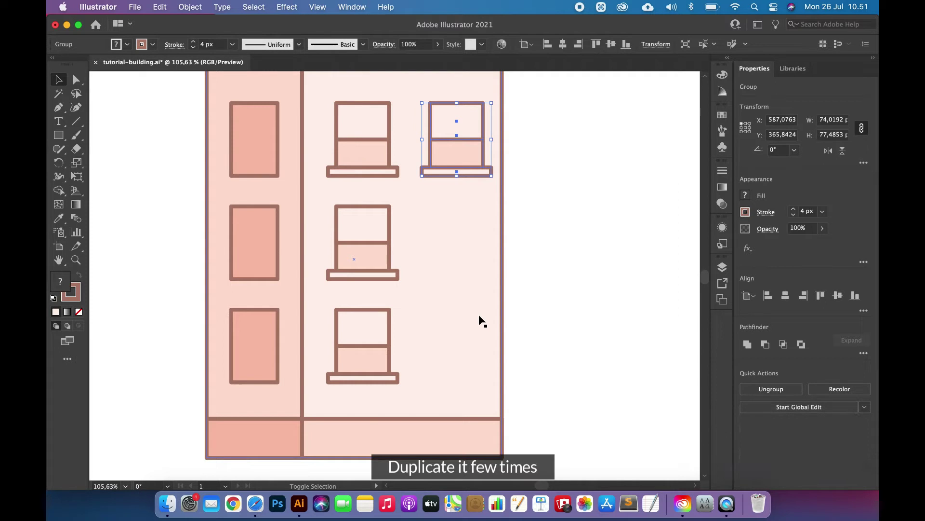
- Duplicate the second column's top window in place and move the copy down level with the middle row
{"action": "key", "text": "super+f"}
{"action": "key", "text": "shift+Down"}
{"action": "key", "text": "shift+Down"}
{"action": "key", "text": "shift+Down"}
{"action": "key", "text": "shift+Down"}
{"action": "key", "text": "shift+Down"}
{"action": "key", "text": "shift+Down"}
{"action": "key", "text": "shift+Down"}
{"action": "key", "text": "shift+Down"}
{"action": "key", "text": "shift+Down"}
{"action": "key", "text": "shift+Down"}
{"action": "key", "text": "shift+Down"}
{"action": "key", "text": "shift+Down"}
{"action": "key", "text": "shift+Down"}
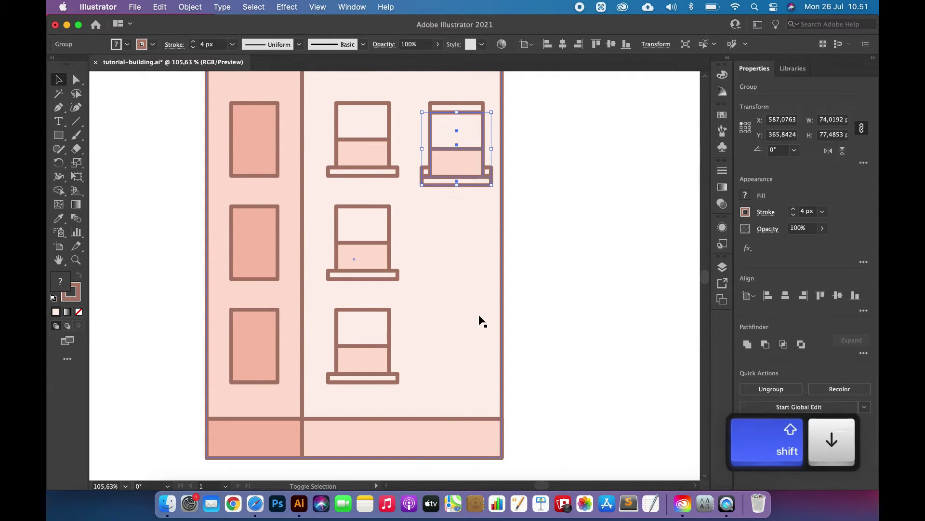
{"action": "key", "text": "shift+Down"}
{"action": "key", "text": "super+c"}
{"action": "key", "text": "super+f"}
{"action": "key", "text": "BackSpace"}
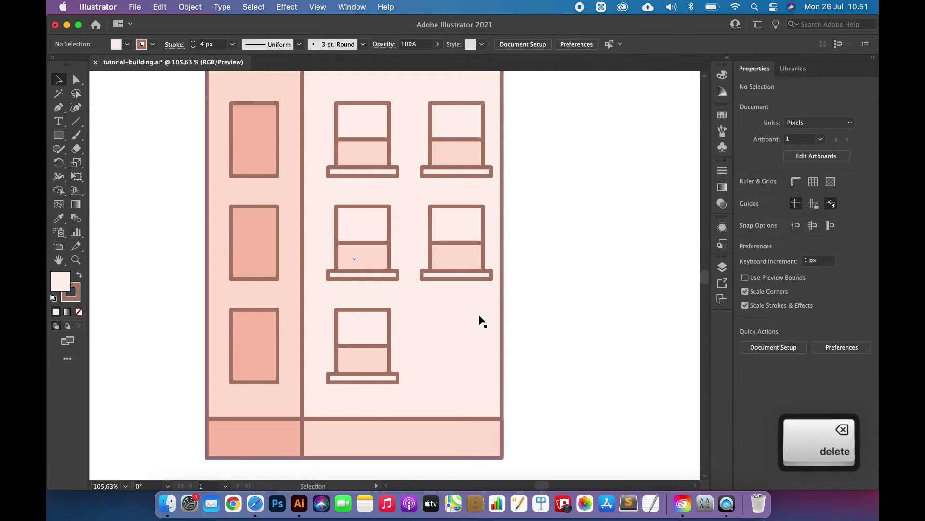
- Select all five grouped windows on the main wall and shift them about 4 px to the left
{"action": "left_click", "coordinate": [459, 141]}
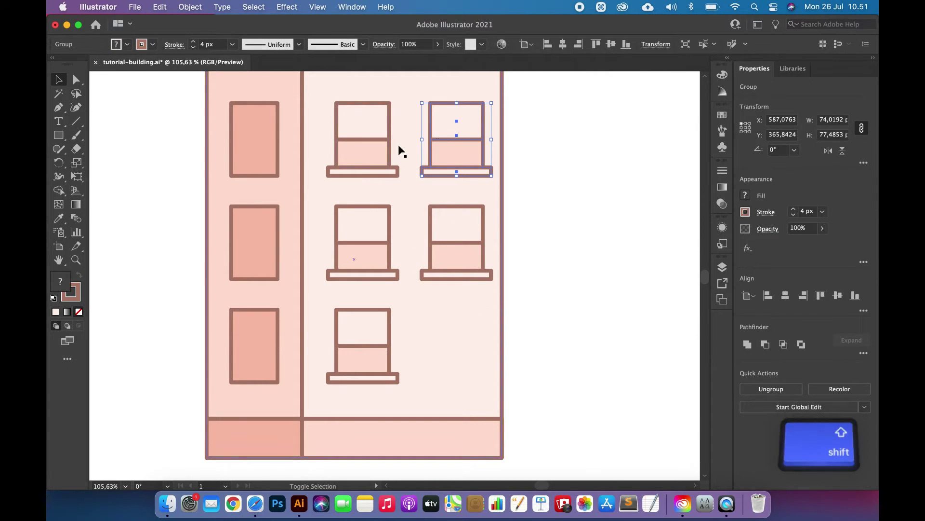
{"action": "left_click", "coordinate": [357, 151], "text": "shift"}
{"action": "left_click", "coordinate": [365, 235], "text": "shift"}
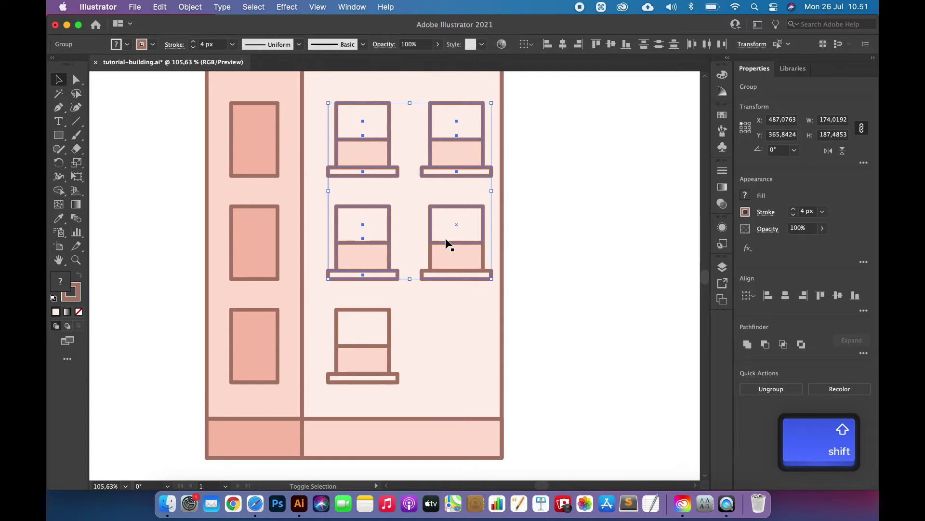
{"action": "left_click", "coordinate": [386, 320], "text": "shift"}
{"action": "left_click_drag", "start_coordinate": [375, 242], "coordinate": [371, 242]}
{"action": "left_click", "coordinate": [537, 213]}
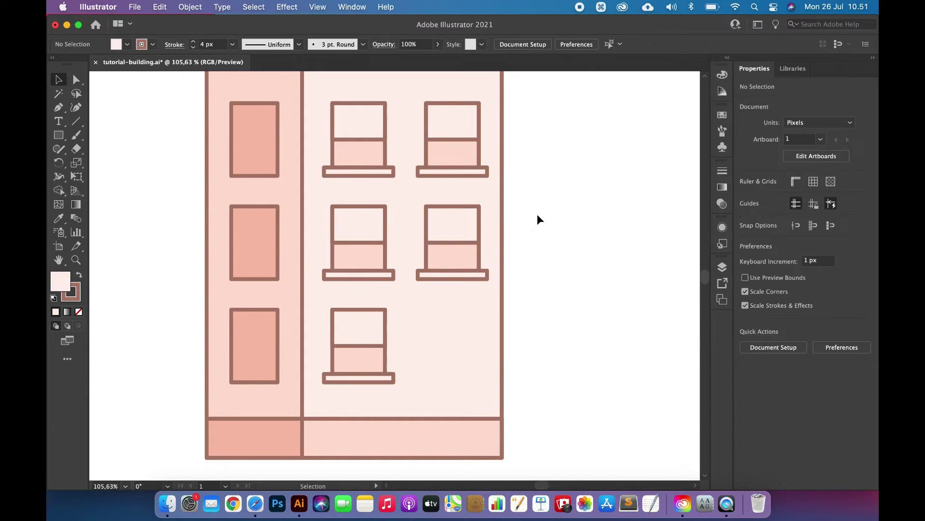
- Select the two windows of the right column and nudge them about 5 px to the left
{"action": "left_click", "coordinate": [449, 163]}
{"action": "left_click", "coordinate": [462, 248], "text": "shift"}
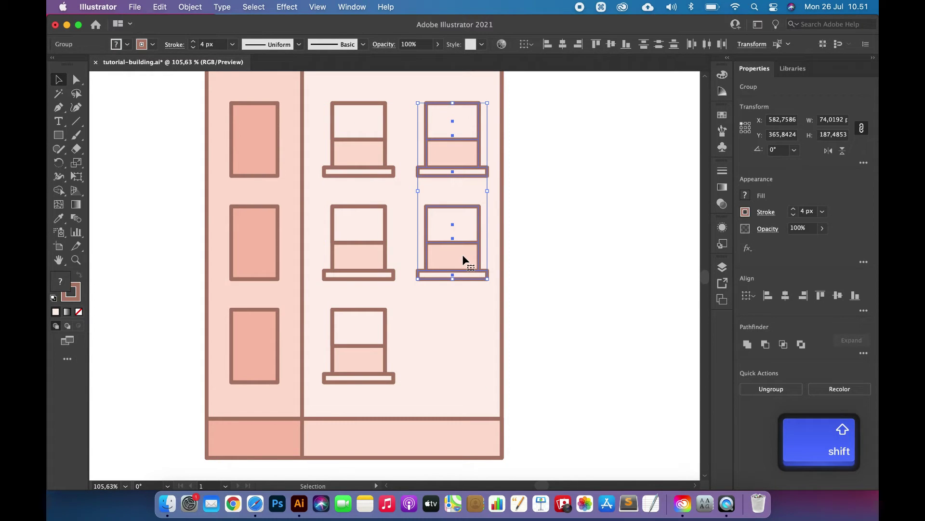
{"action": "key", "text": "shift+Left"}
{"action": "key", "text": "shift+Right"}
{"action": "key", "text": "Left"}
{"action": "key", "text": "Left"}
{"action": "key", "text": "Left"}
{"action": "key", "text": "Left"}
{"action": "left_click", "coordinate": [564, 248]}
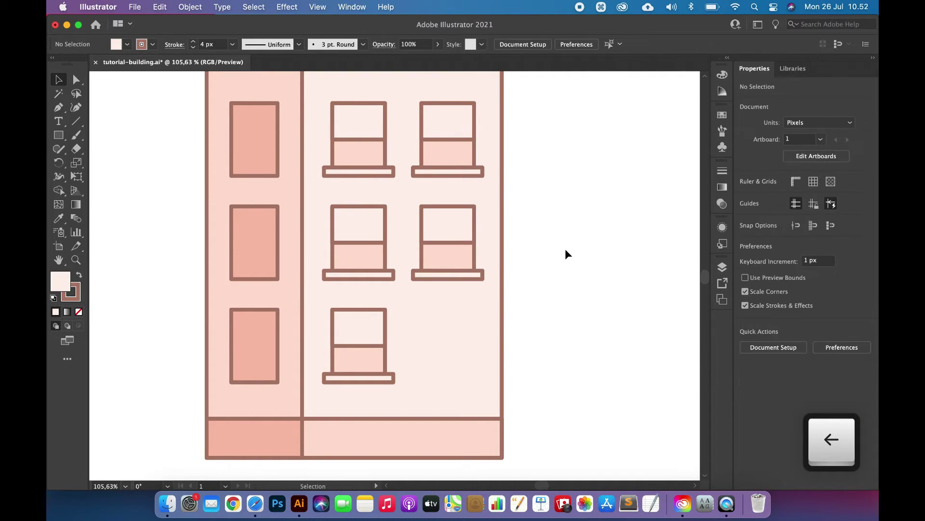
- Isolate the middle window group of the main wall's left column and shorten its cover to about 24 px high
{"action": "left_click", "coordinate": [369, 221]}
{"action": "double_click", "coordinate": [363, 228]}
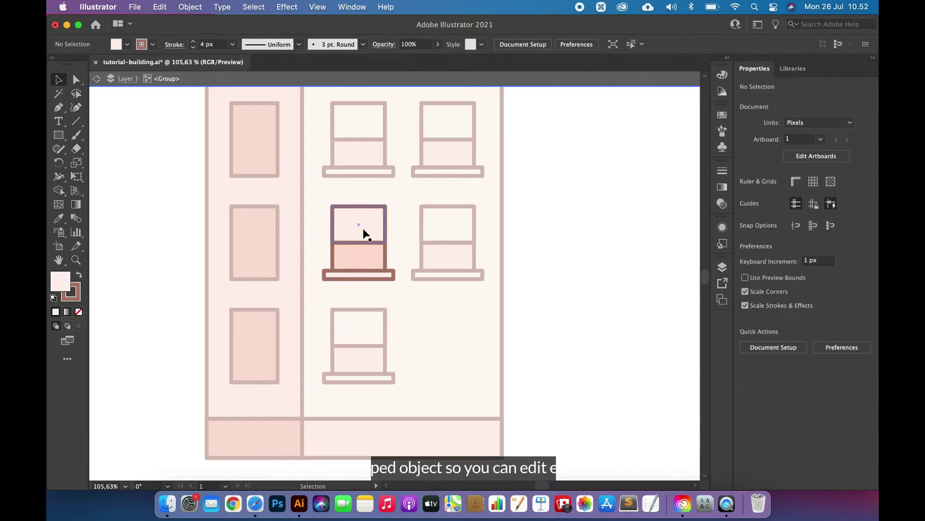
{"action": "left_click", "coordinate": [363, 238]}
{"action": "left_click_drag", "start_coordinate": [360, 244], "coordinate": [361, 229]}
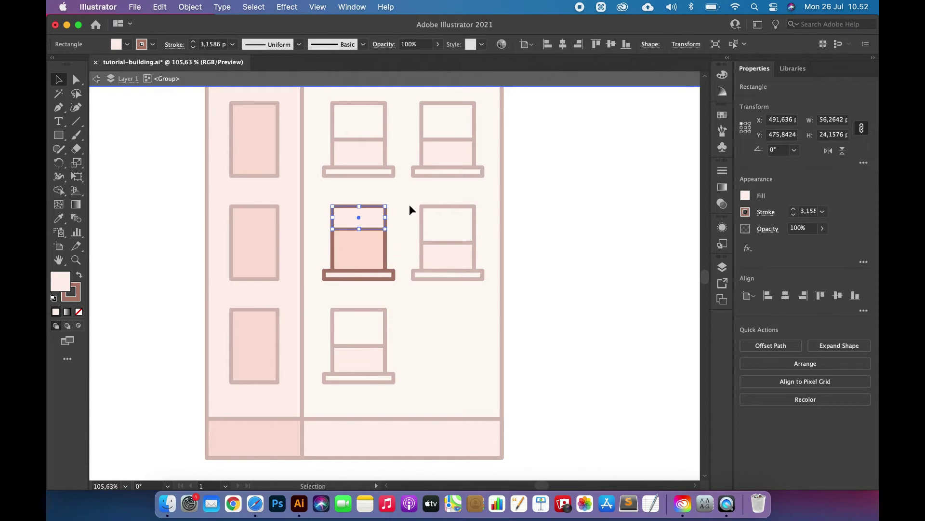
{"action": "left_click", "coordinate": [410, 205]}
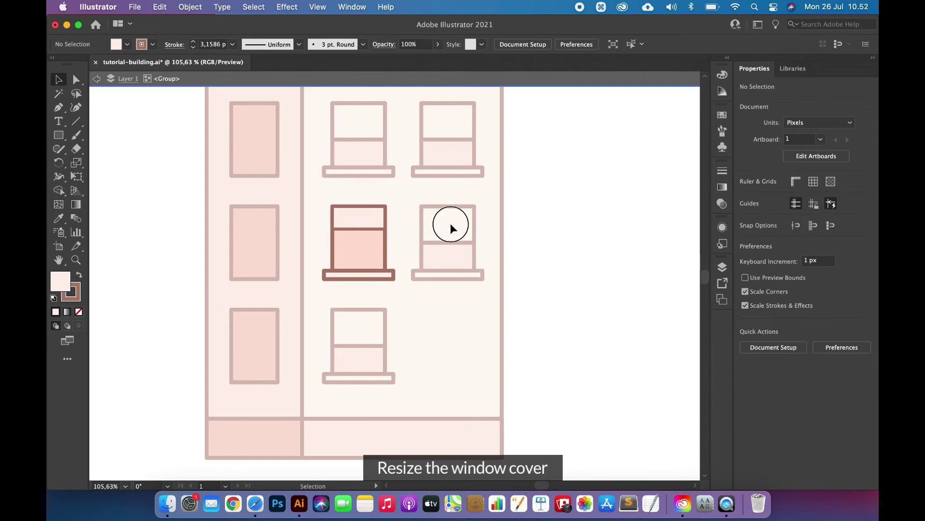
- Restore the shortened cover's 4 px outline by reapplying the #FFF0EB swatch style, and leave the group's isolation
{"action": "left_click", "coordinate": [369, 219]}
{"action": "scroll", "coordinate": [369, 219], "scroll_direction": "up", "scroll_amount": 5}
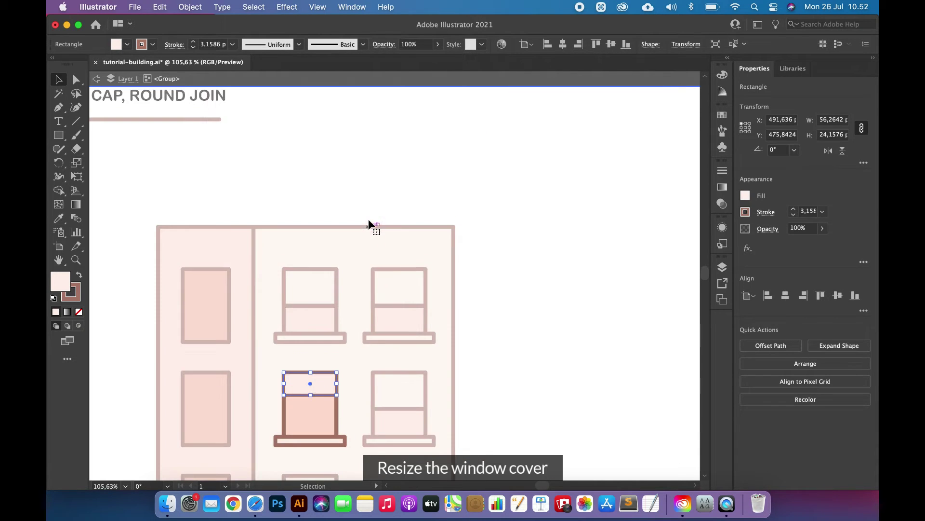
{"action": "scroll", "coordinate": [265, 144], "scroll_direction": "up", "scroll_amount": 10}
{"action": "key", "text": "i"}
{"action": "scroll", "coordinate": [266, 145], "scroll_direction": "left", "scroll_amount": 10}
{"action": "scroll", "coordinate": [200, 132], "scroll_direction": "left", "scroll_amount": 5}
{"action": "left_click", "coordinate": [201, 132]}
{"action": "scroll", "coordinate": [355, 211], "scroll_direction": "down", "scroll_amount": 8}
{"action": "scroll", "coordinate": [355, 211], "scroll_direction": "right", "scroll_amount": 3}
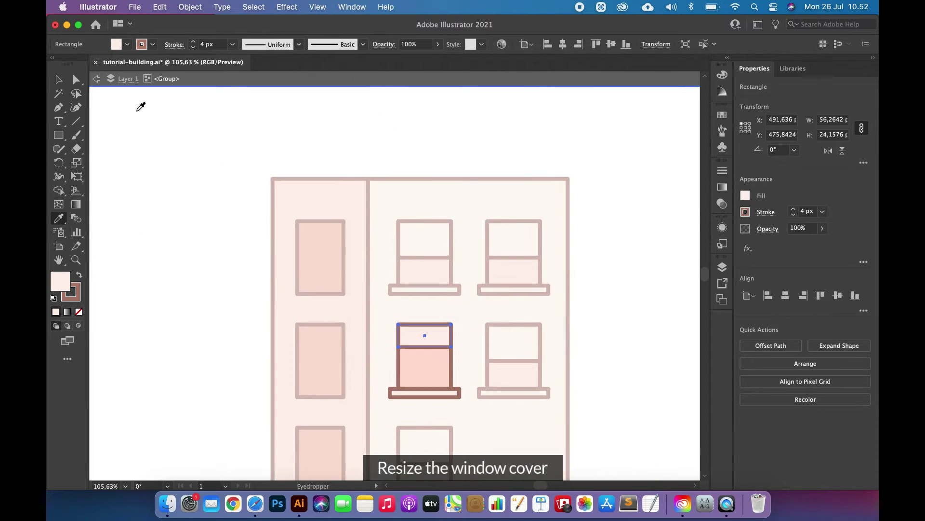
{"action": "left_click", "coordinate": [59, 80]}
{"action": "double_click", "coordinate": [439, 123]}
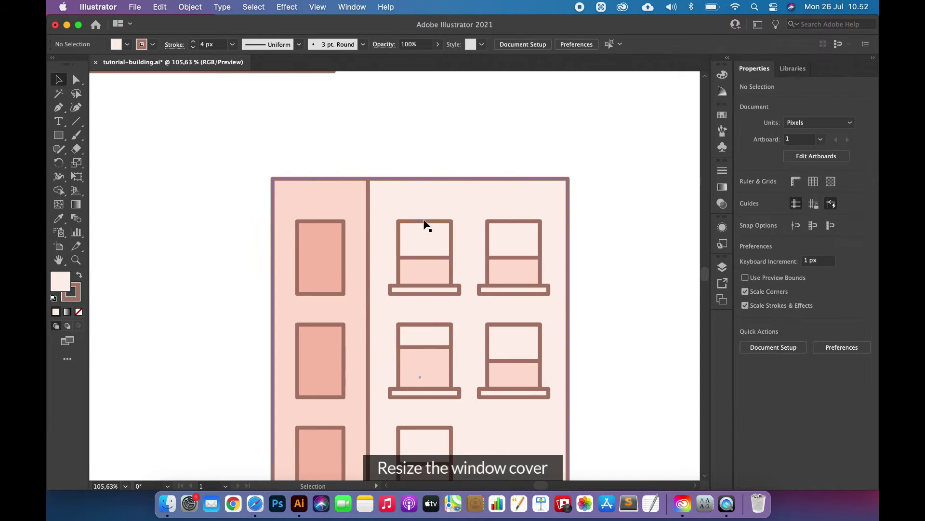
- Isolate the top window group of the main wall's left column and lengthen its cover to about 56 px high
{"action": "left_click", "coordinate": [424, 241]}
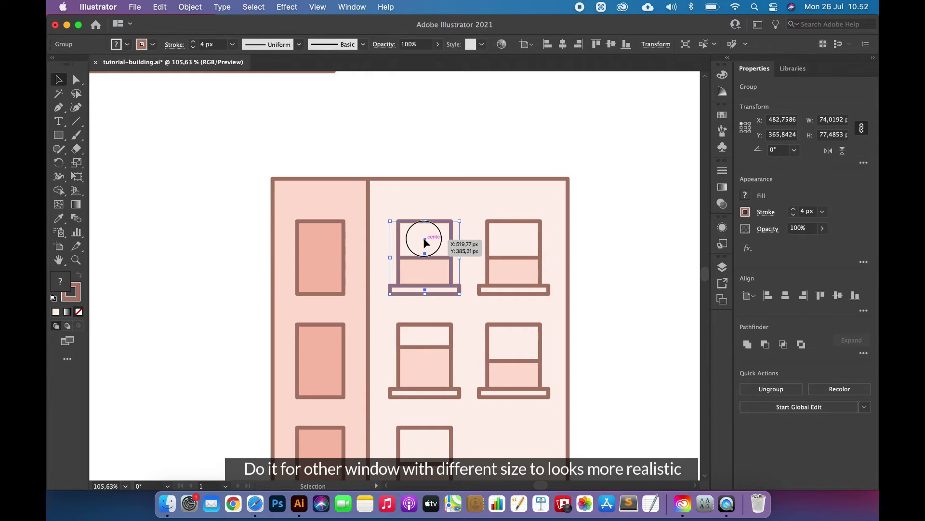
{"action": "double_click", "coordinate": [424, 241]}
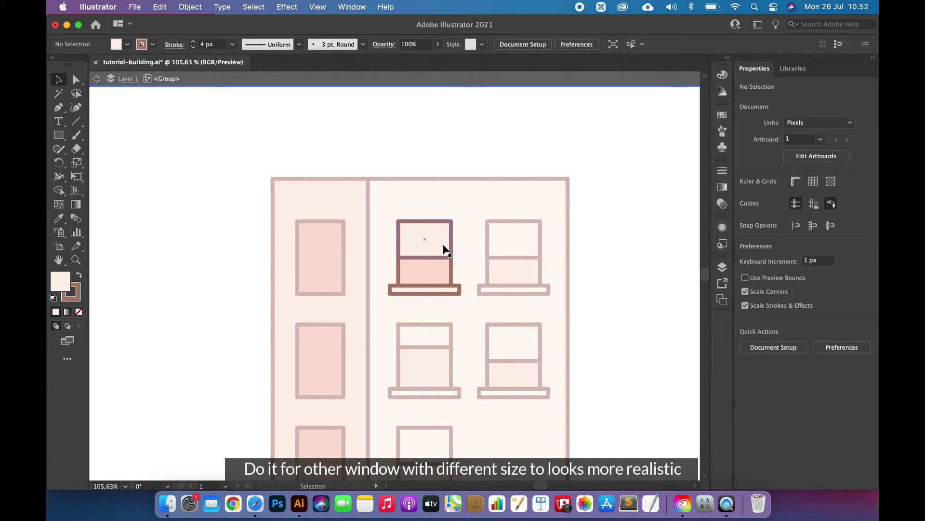
{"action": "left_click", "coordinate": [444, 248]}
{"action": "left_click_drag", "start_coordinate": [426, 259], "coordinate": [426, 274]}
- Restore the lengthened cover's 4 px outline by sampling the cover of the window below, and leave the group's isolation
{"action": "key", "text": "i"}
{"action": "left_click", "coordinate": [425, 324]}
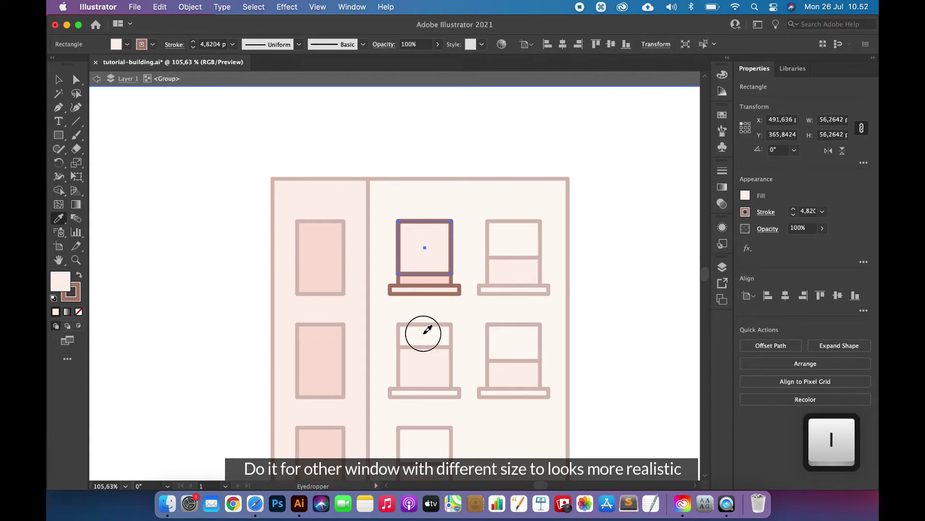
{"action": "left_click", "coordinate": [59, 80]}
{"action": "double_click", "coordinate": [215, 168]}
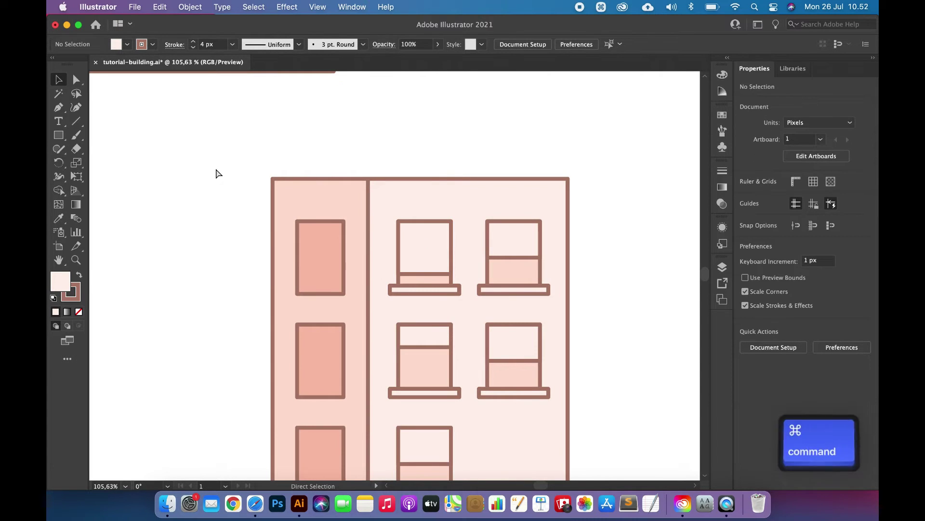
{"action": "key", "text": "super+minus"}
{"action": "key", "text": "super+minus"}
{"action": "key", "text": "super+equal"}
{"action": "key", "text": "super+minus"}
{"action": "key", "text": "super+equal"}
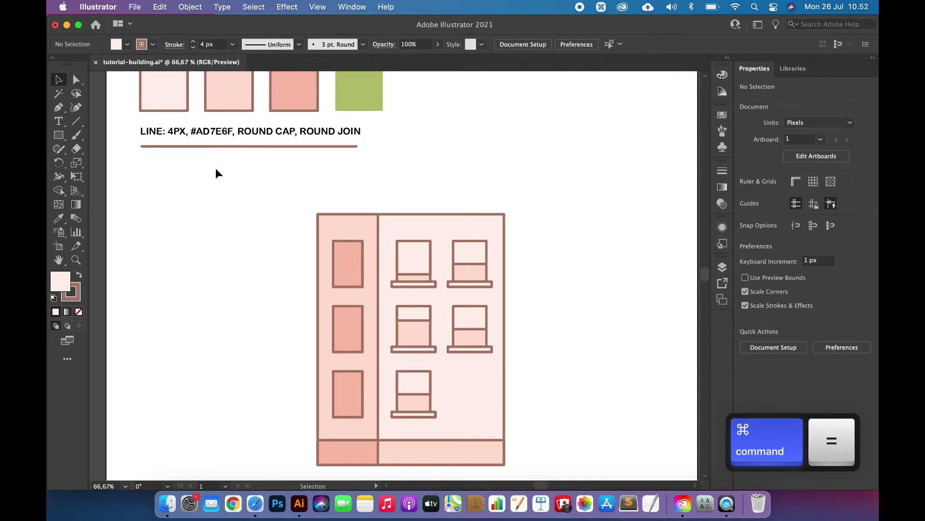
- Draw a door rectangle about 56 × 92 px standing on the base in the main wall's right column
{"action": "scroll", "coordinate": [216, 168], "scroll_direction": "down", "scroll_amount": 3}
{"action": "left_click", "coordinate": [59, 136]}
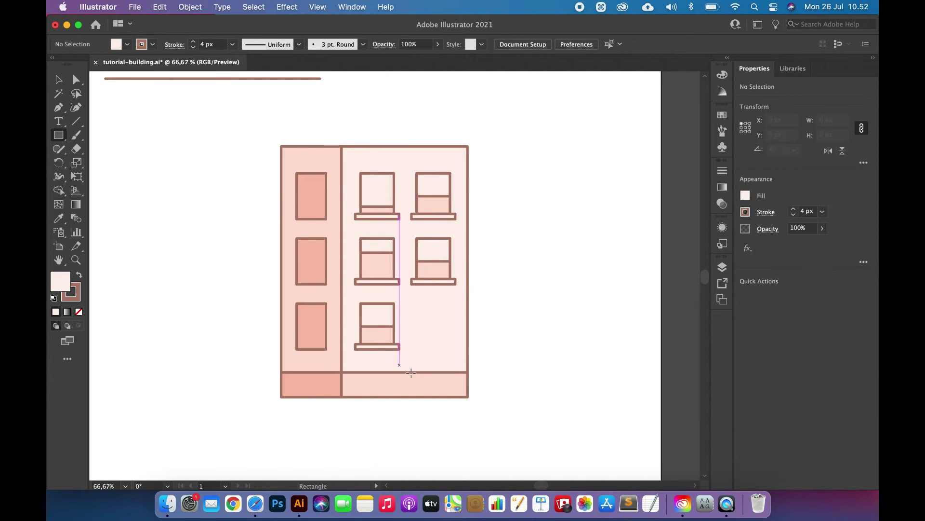
{"action": "left_click_drag", "start_coordinate": [418, 371], "coordinate": [449, 317]}
{"action": "left_click", "coordinate": [58, 79]}
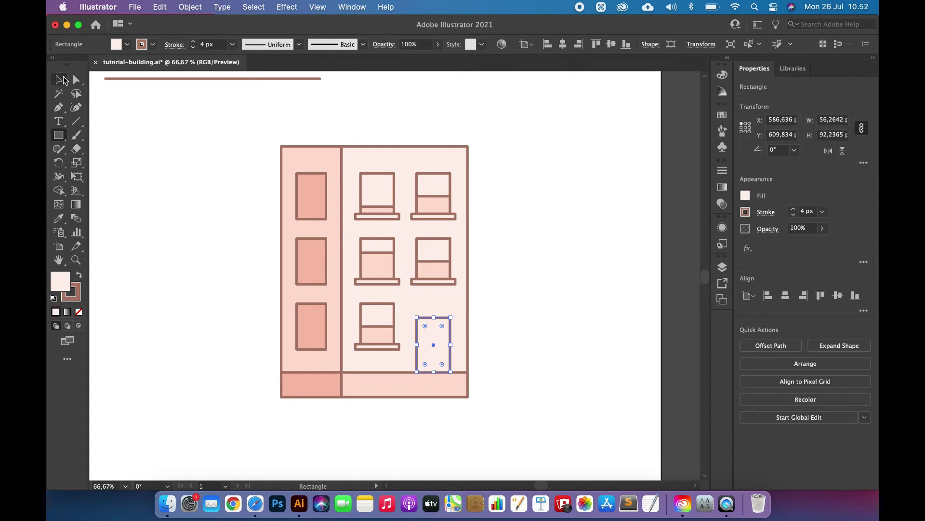
- Draw a doorknob circle about 11 px wide near the door's right edge and match its fill to the side wall's darker pink base
{"action": "scroll", "coordinate": [429, 345], "scroll_direction": "up", "scroll_amount": 3}
{"action": "left_click_drag", "start_coordinate": [58, 135], "coordinate": [103, 157]}
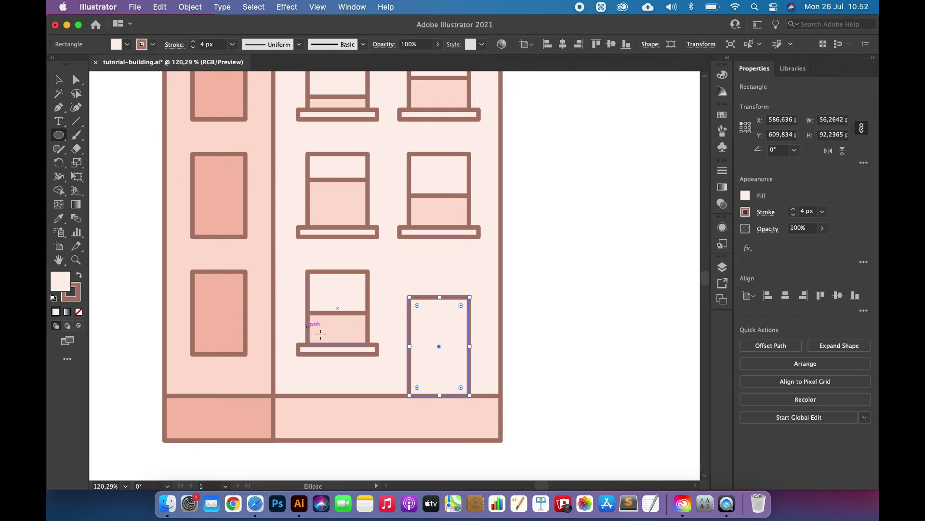
{"action": "scroll", "coordinate": [426, 381], "scroll_direction": "up", "scroll_amount": 3}
{"action": "left_click_drag", "start_coordinate": [473, 306], "coordinate": [495, 327]}
{"action": "key", "text": "i"}
{"action": "scroll", "coordinate": [125, 289], "scroll_direction": "left", "scroll_amount": 3}
{"action": "scroll", "coordinate": [125, 289], "scroll_direction": "down", "scroll_amount": 2}
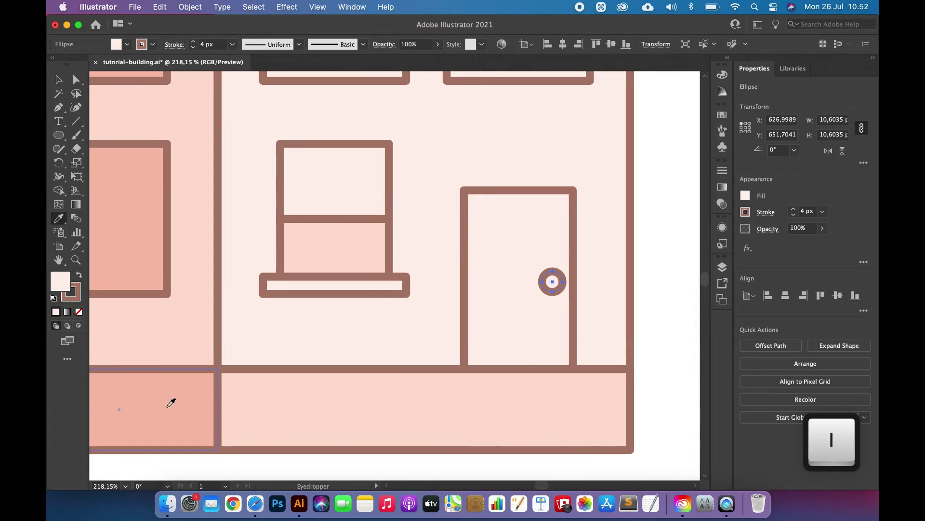
{"action": "left_click", "coordinate": [186, 393]}
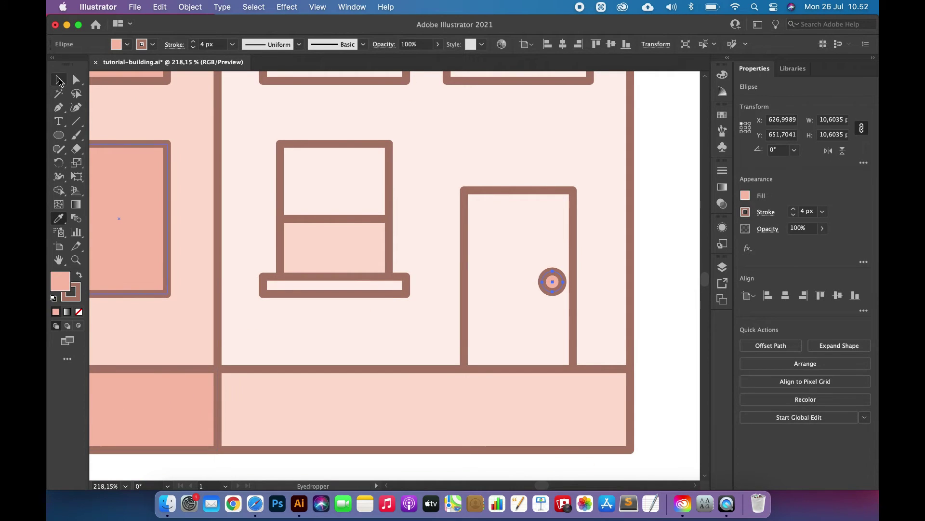
- Nudge the doorknob about 4 px left and 2 px up, and deselect it
{"action": "left_click", "coordinate": [59, 81]}
{"action": "key", "text": "Left"}
{"action": "key", "text": "Left"}
{"action": "key", "text": "Left"}
{"action": "key", "text": "Left"}
{"action": "key", "text": "Left"}
{"action": "key", "text": "Left"}
{"action": "key", "text": "Left"}
{"action": "key", "text": "Up"}
{"action": "key", "text": "Up"}
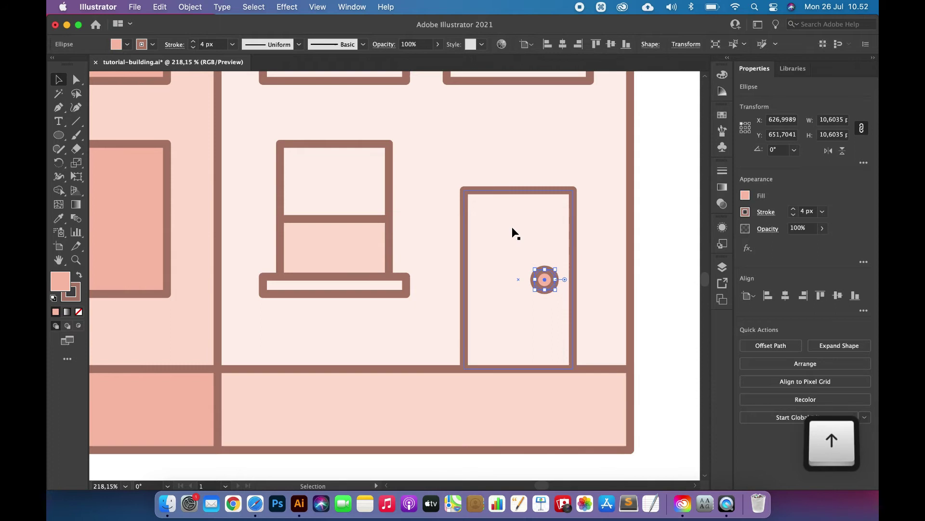
{"action": "scroll", "coordinate": [616, 196], "scroll_direction": "right", "scroll_amount": 5}
{"action": "scroll", "coordinate": [616, 196], "scroll_direction": "up", "scroll_amount": 1}
{"action": "left_click", "coordinate": [605, 165]}
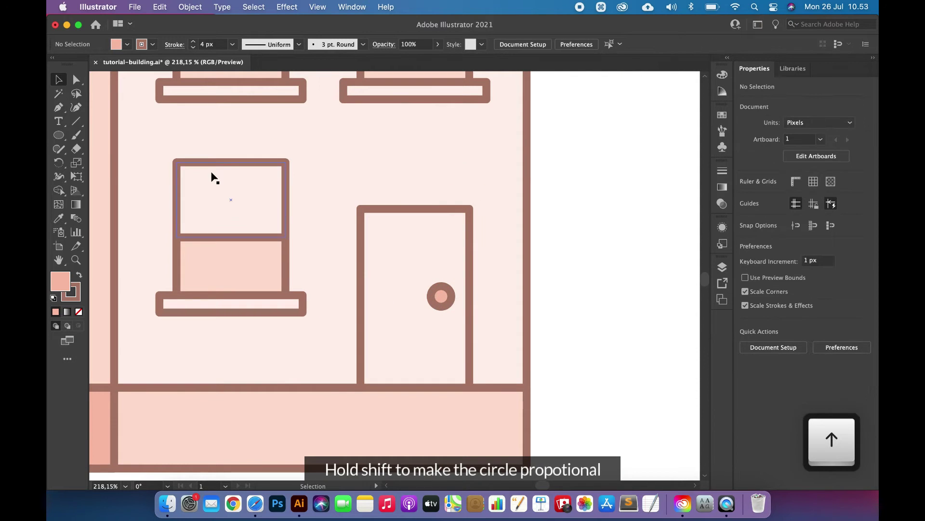
- Draw a circle about 56 px wide, matching the door's width, and place it half behind the door's top as an arch
{"action": "left_click_drag", "start_coordinate": [59, 136], "coordinate": [107, 161]}
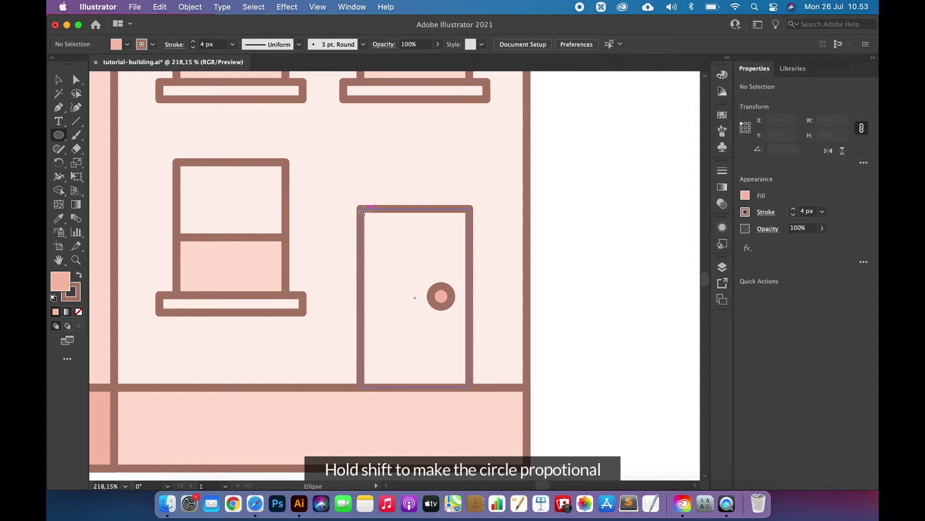
{"action": "left_click_drag", "start_coordinate": [360, 208], "coordinate": [470, 154]}
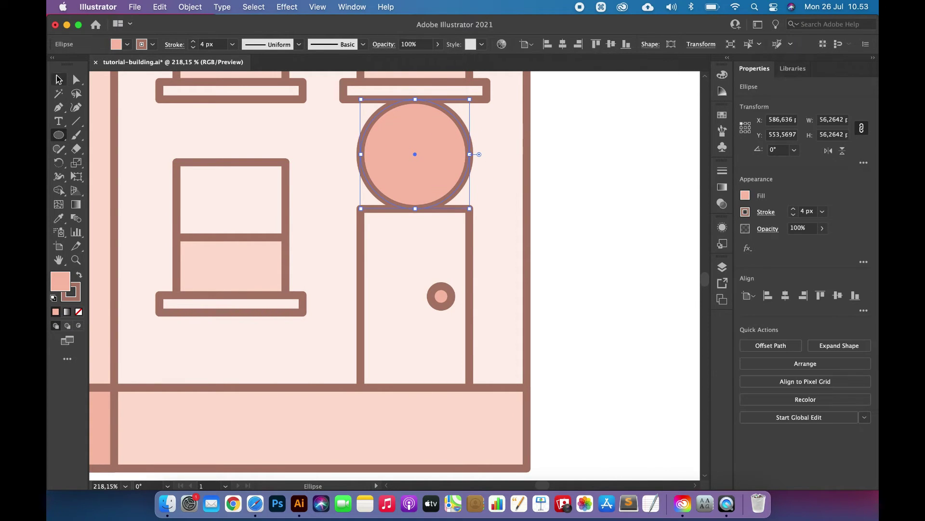
{"action": "left_click", "coordinate": [59, 80]}
{"action": "key", "text": "shift+Down"}
{"action": "key", "text": "shift+Down"}
{"action": "key", "text": "shift+Down"}
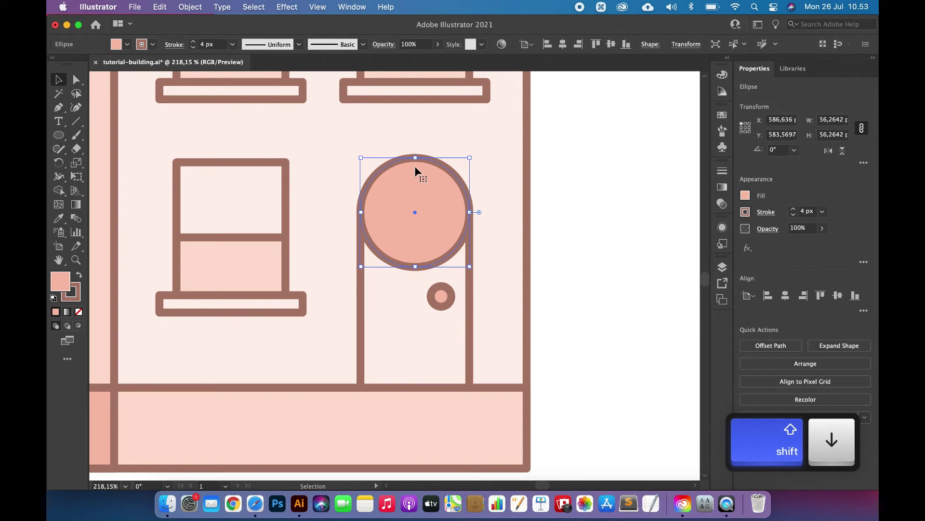
{"action": "key", "text": "super+bracketleft"}
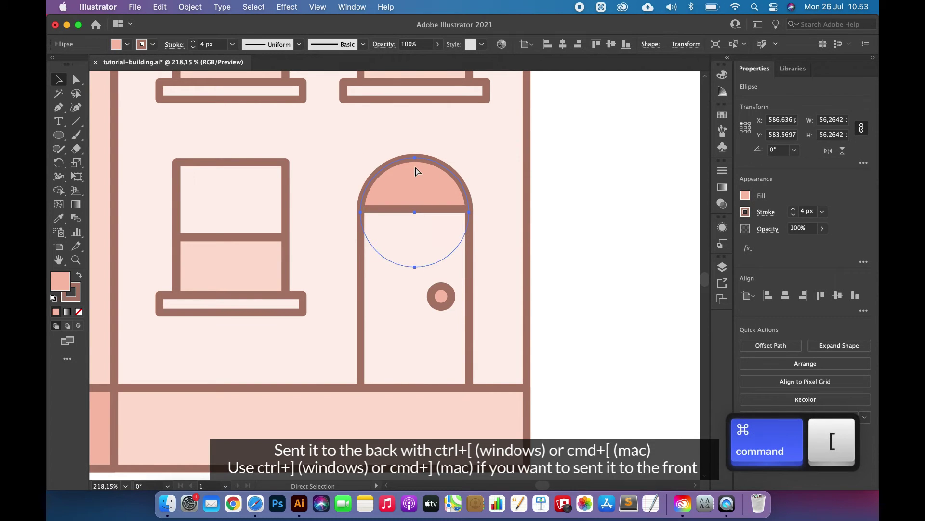
{"action": "key", "text": "Up"}
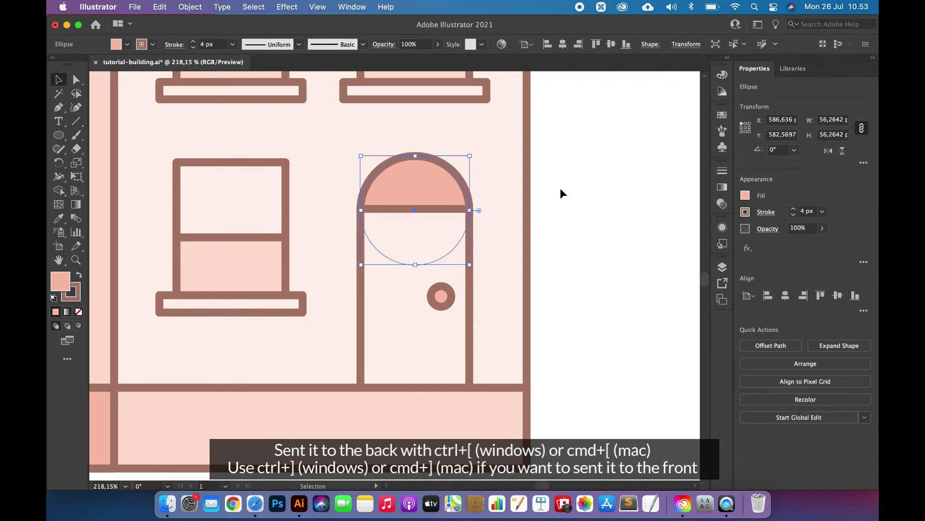
- Recolor the door's arch by sampling the window cover beside the door, and deselect it
{"action": "key", "text": "i"}
{"action": "left_click", "coordinate": [221, 259]}
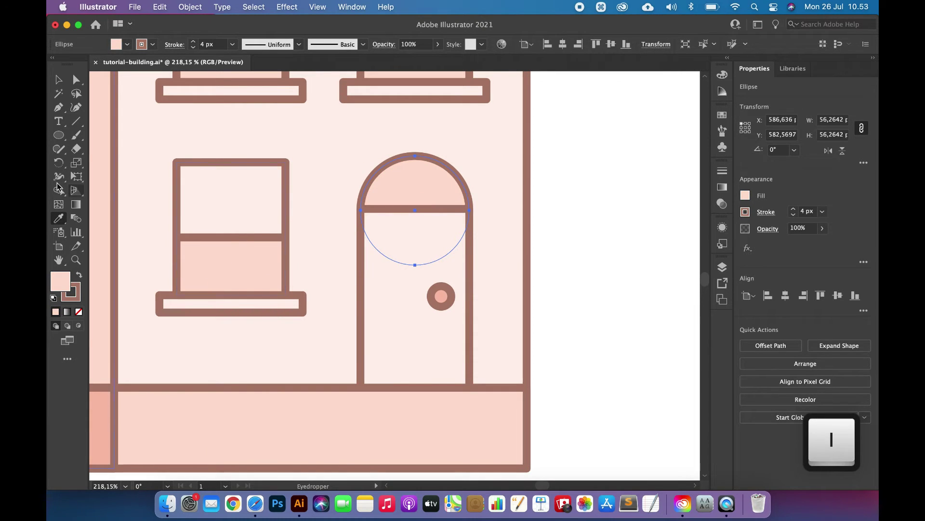
{"action": "left_click", "coordinate": [59, 80]}
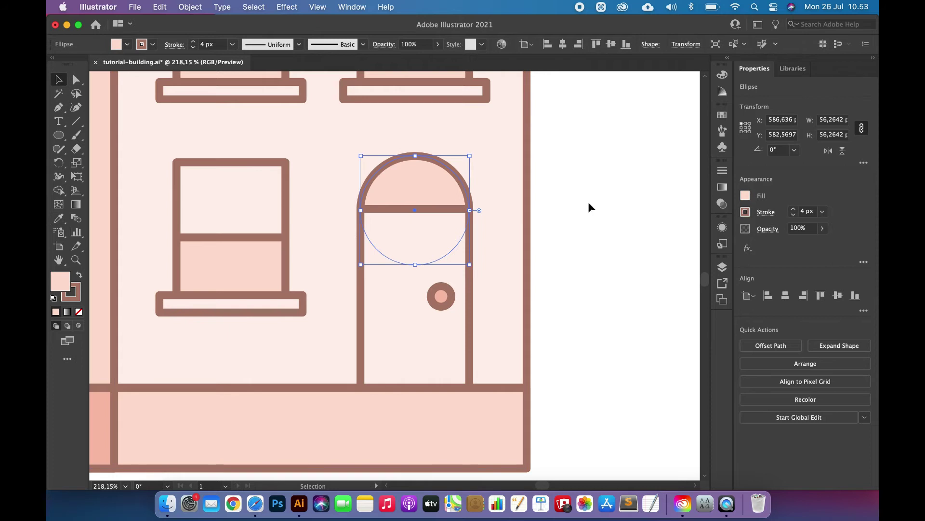
{"action": "left_click", "coordinate": [603, 213]}
{"action": "key", "text": "super+minus"}
{"action": "key", "text": "super+minus"}
{"action": "key", "text": "super+minus"}
{"action": "key", "text": "super+minus"}
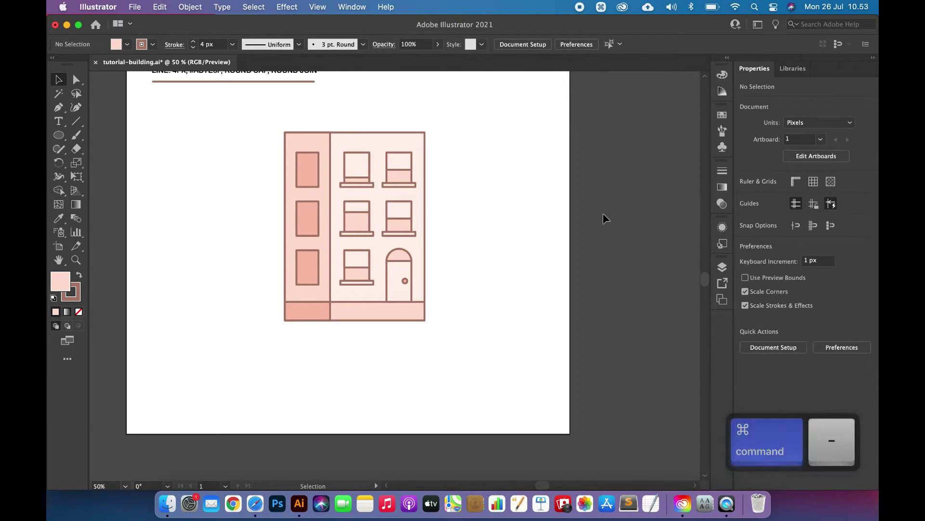
- Draw a stair rectangle about 76 × 21 px under the door at the base's upper edge, and shift it 7 px left
{"action": "scroll", "coordinate": [603, 213], "scroll_direction": "up", "scroll_amount": 3}
{"action": "scroll", "coordinate": [603, 213], "scroll_direction": "down", "scroll_amount": 5}
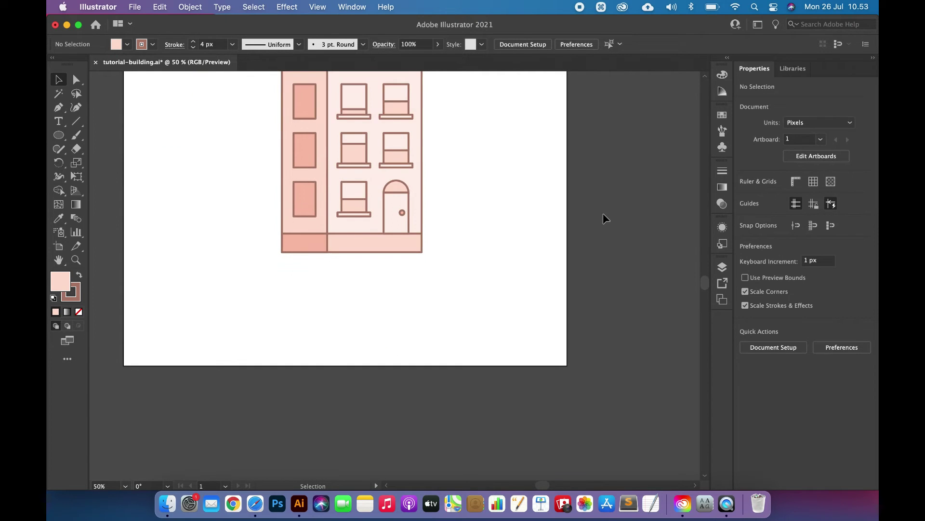
{"action": "scroll", "coordinate": [510, 251], "scroll_direction": "up", "scroll_amount": 5}
{"action": "scroll", "coordinate": [510, 252], "scroll_direction": "left", "scroll_amount": 2}
{"action": "scroll", "coordinate": [510, 257], "scroll_direction": "left", "scroll_amount": 2}
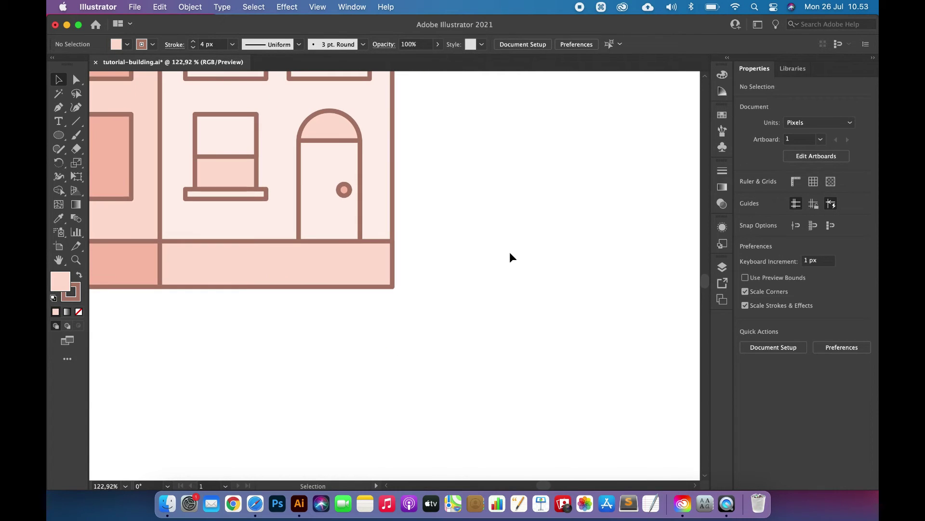
{"action": "left_click_drag", "start_coordinate": [58, 135], "coordinate": [92, 135]}
{"action": "mouse_move", "coordinate": [325, 241]}
{"action": "left_mouse_down"}
{"action": "mouse_move", "coordinate": [337, 264]}
{"action": "mouse_move", "coordinate": [408, 265]}
{"action": "left_mouse_up"}
{"action": "key", "text": "shift+Left"}
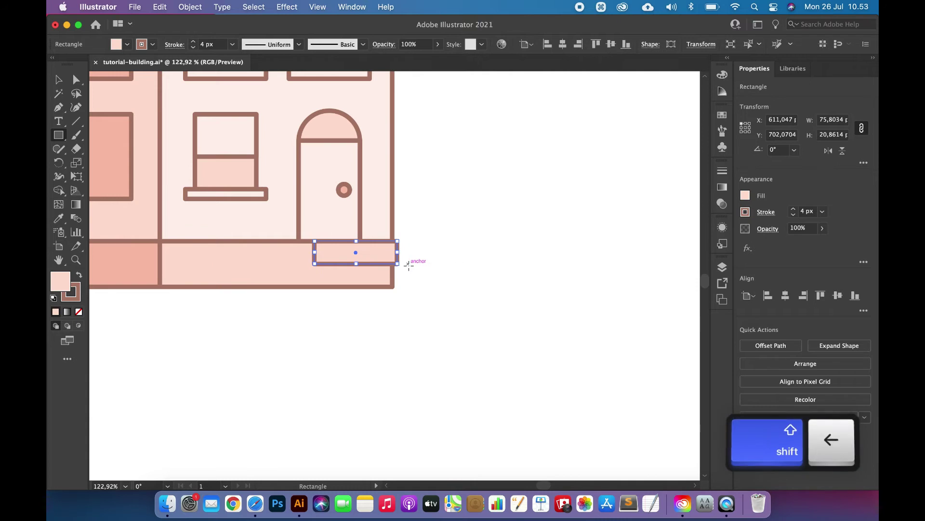
{"action": "key", "text": "Right"}
{"action": "key", "text": "Right"}
{"action": "key", "text": "Right"}
{"action": "key", "text": "Right"}
{"action": "key", "text": "Right"}
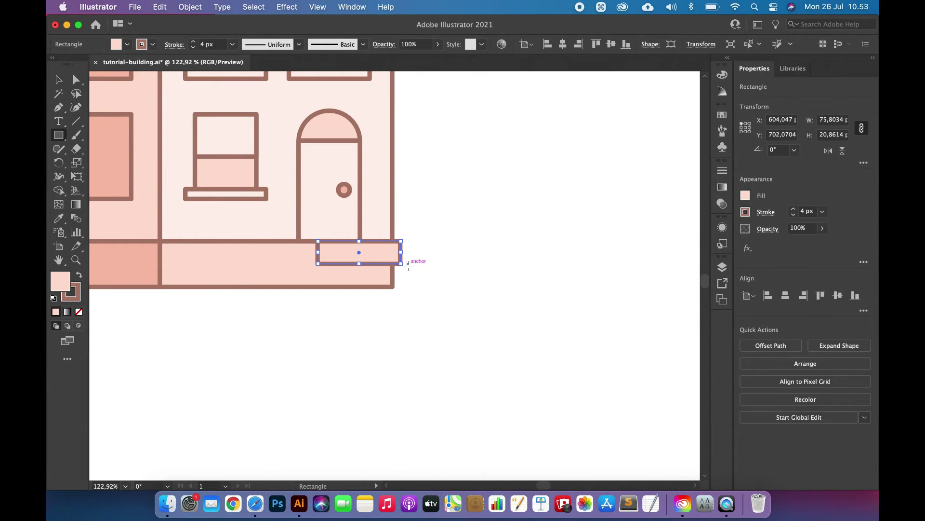
- Recolor the stair by sampling the darker pink base of the side wall
{"action": "key", "text": "i"}
{"action": "scroll", "coordinate": [241, 241], "scroll_direction": "left", "scroll_amount": 3}
{"action": "left_click", "coordinate": [161, 260]}
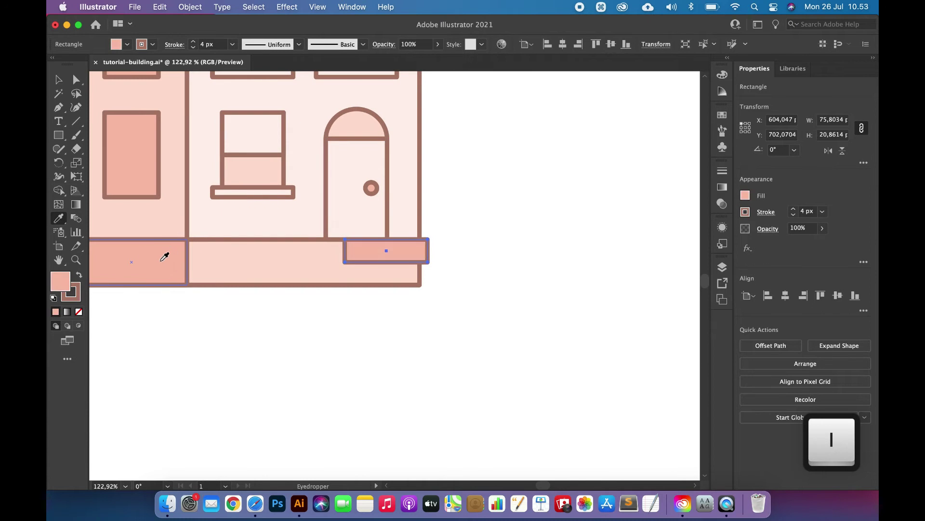
- Duplicate the stair in front and place the copy directly beneath the original, flush with its lower edge
{"action": "left_click", "coordinate": [58, 79]}
{"action": "key", "text": "ctrl+c"}
{"action": "key", "text": "ctrl+f"}
{"action": "left_click_drag", "start_coordinate": [402, 249], "coordinate": [403, 277]}
- Offset the lower stair 16 px to the right of the upper one, and deselect it
{"action": "key", "text": "shift+Right"}
{"action": "key", "text": "shift+Right"}
{"action": "key", "text": "shift+Left"}
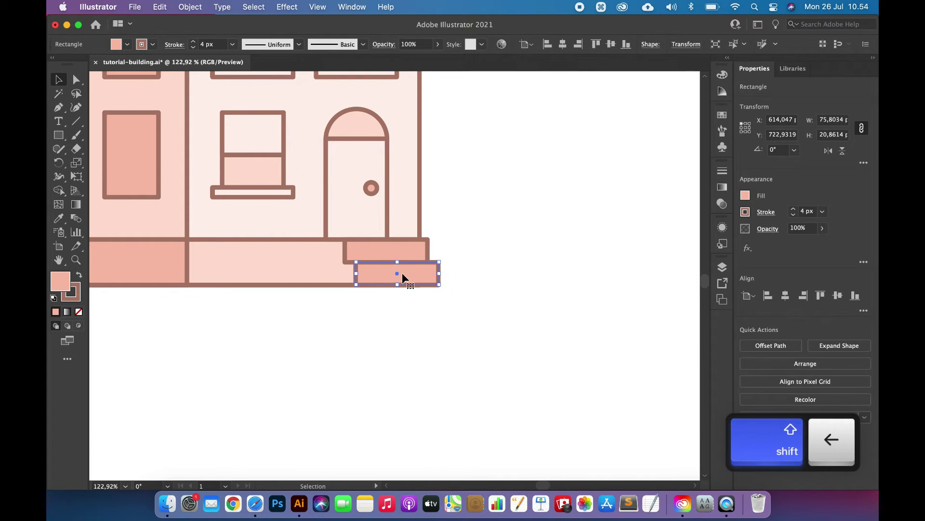
{"action": "key", "text": "Right"}
{"action": "key", "text": "Right"}
{"action": "key", "text": "Right"}
{"action": "key", "text": "Right"}
{"action": "key", "text": "Right"}
{"action": "key", "text": "Right"}
{"action": "key", "text": "Right"}
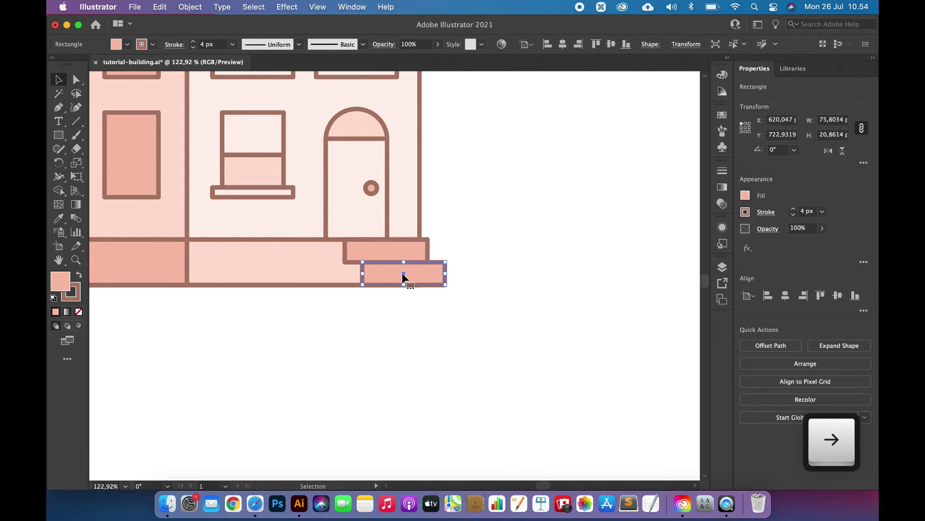
{"action": "left_click", "coordinate": [493, 227]}
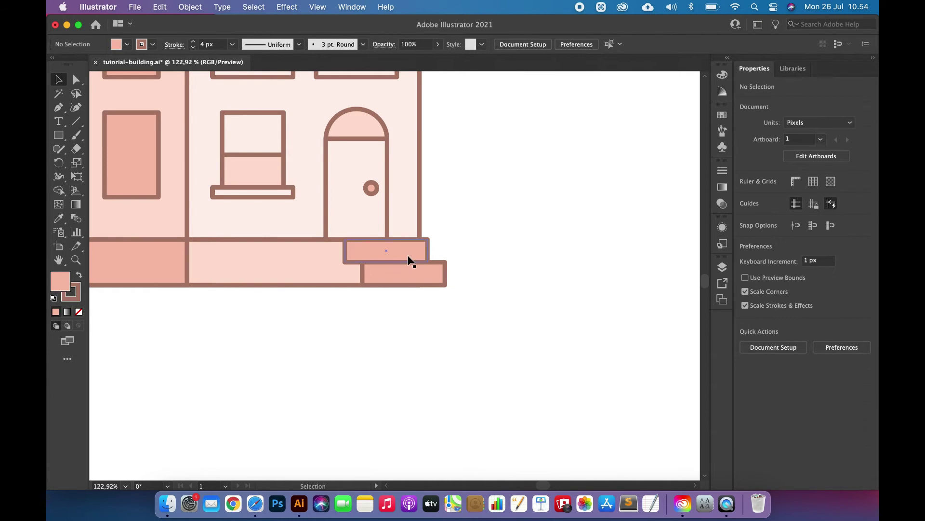
- Draw a rectangle about 63 × 42 px over the base below the door and match its fill to the main wall and door
{"action": "left_click", "coordinate": [58, 135]}
{"action": "left_click_drag", "start_coordinate": [327, 240], "coordinate": [394, 285]}
{"action": "key", "text": "i"}
{"action": "left_click", "coordinate": [346, 192]}
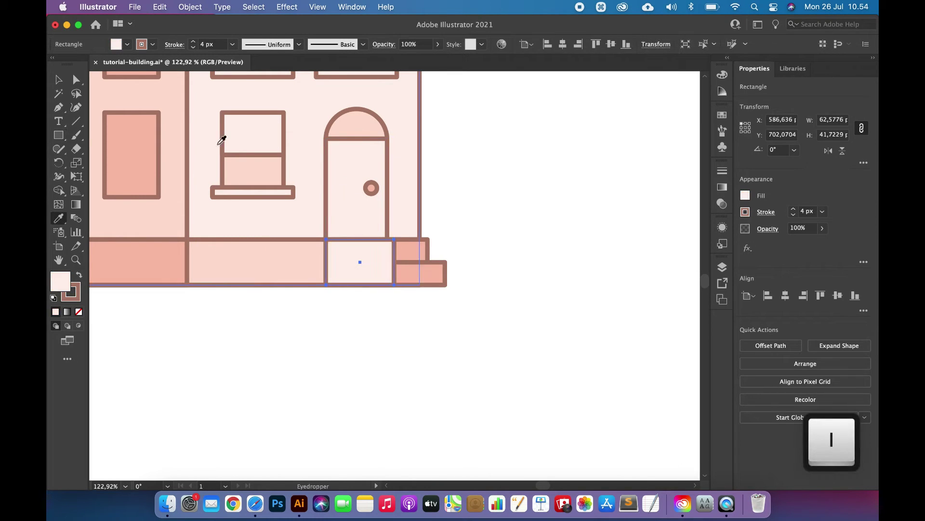
- Send the new rectangle below the door behind both stairs, and deselect it
{"action": "left_click", "coordinate": [58, 83]}
{"action": "key", "text": "ctrl+bracketleft"}
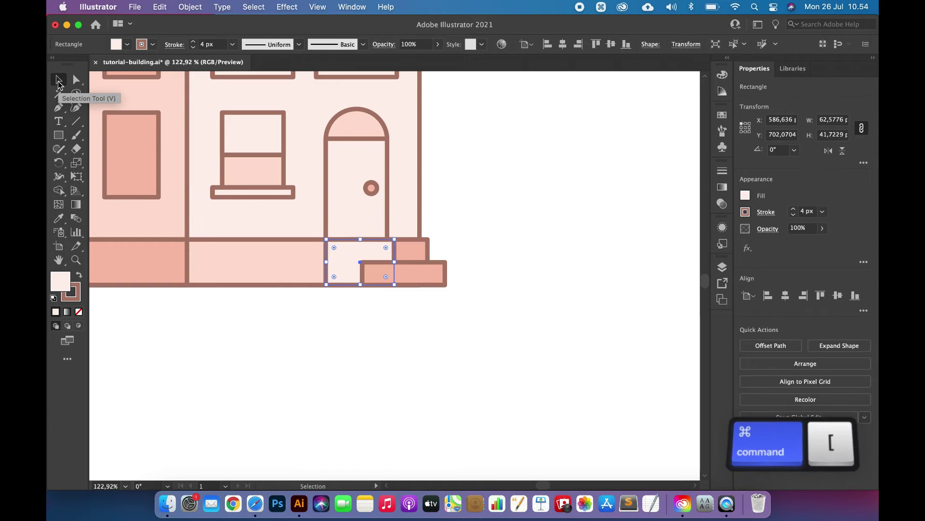
{"action": "key", "text": "super+bracketleft"}
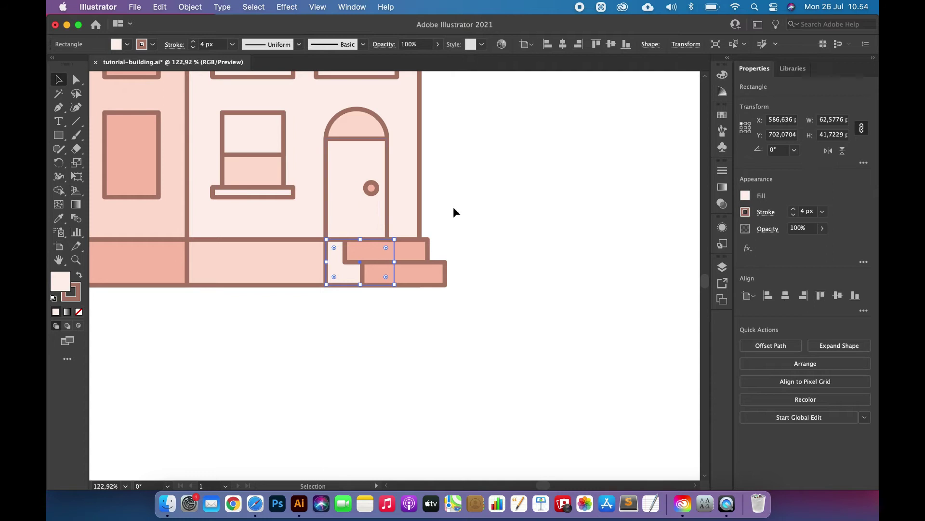
{"action": "left_click", "coordinate": [496, 210]}
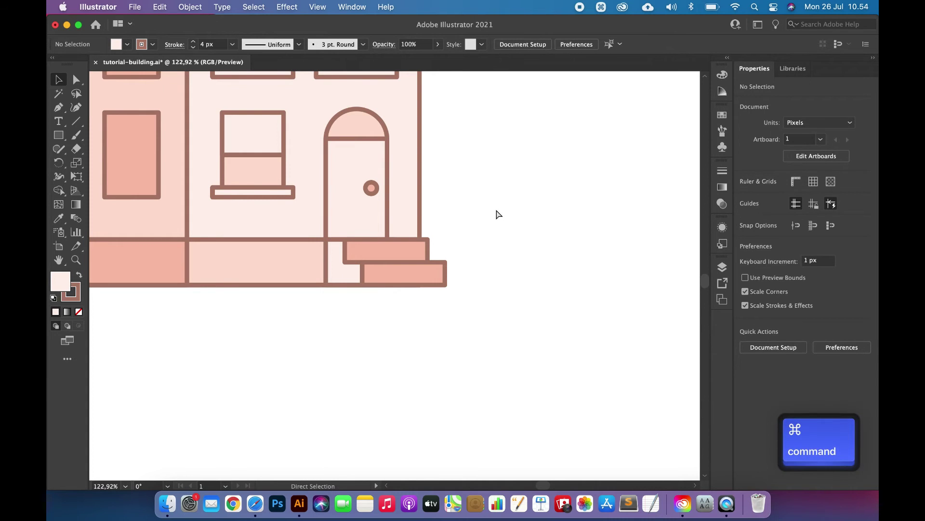
- Select the whole building and move it about 40 px down the artboard
{"action": "key", "text": "super+minus"}
{"action": "key", "text": "super+minus"}
{"action": "key", "text": "super+minus"}
{"action": "key", "text": "super+minus"}
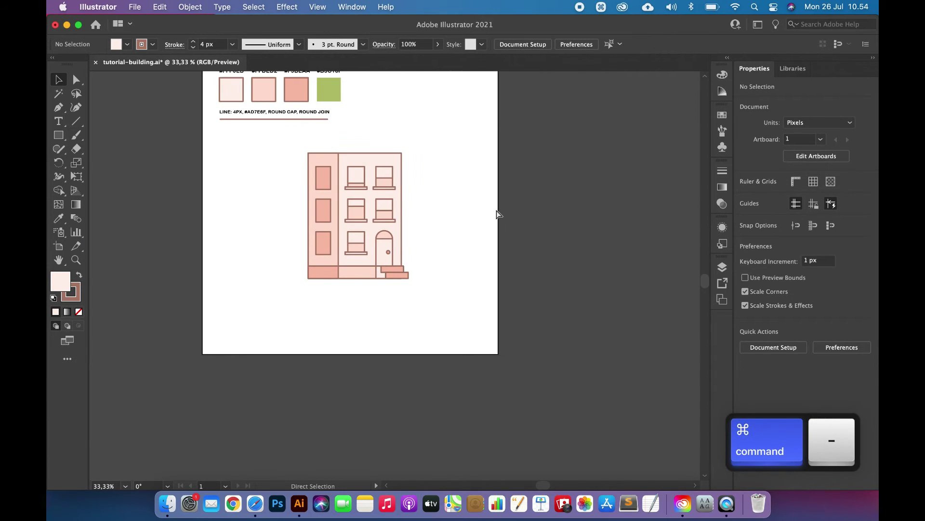
{"action": "key", "text": "super+equal"}
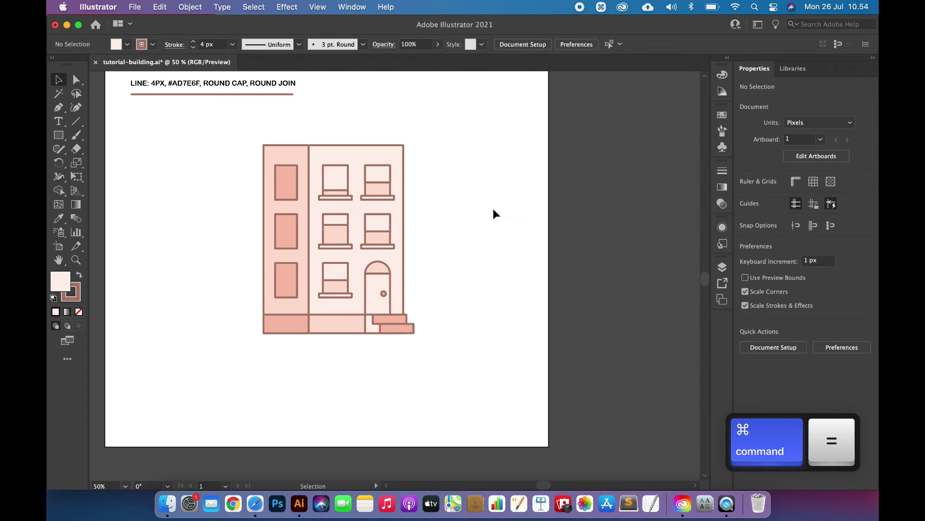
{"action": "left_click_drag", "start_coordinate": [458, 133], "coordinate": [199, 364]}
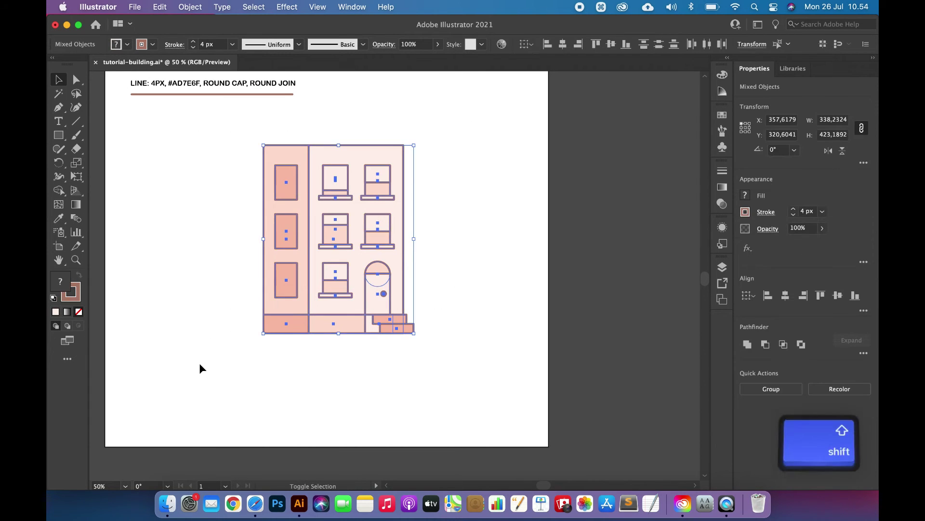
{"action": "key", "text": "shift+Down"}
{"action": "key", "text": "shift+Down"}
{"action": "key", "text": "shift+Down"}
{"action": "key", "text": "shift+Down"}
{"action": "key", "text": "shift+Down"}
{"action": "key", "text": "shift+Down"}
{"action": "key", "text": "shift+Down"}
{"action": "key", "text": "shift+Down"}
{"action": "left_click", "coordinate": [492, 154]}
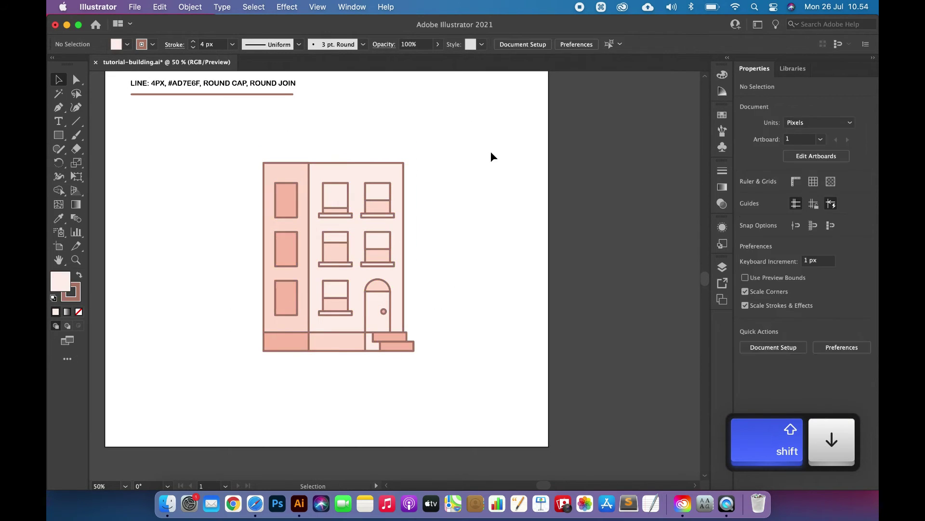
- Draw a roof rectangle about 332 × 16 px across the building's top, slightly overhanging both sides, and keep it selected
{"action": "left_click", "coordinate": [58, 136]}
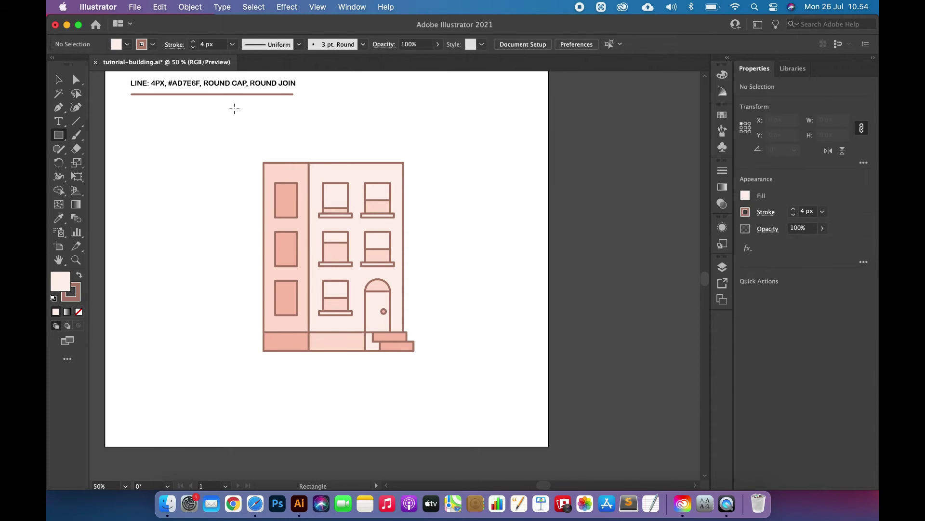
{"action": "scroll", "coordinate": [235, 108], "scroll_direction": "up", "scroll_amount": 3}
{"action": "left_click_drag", "start_coordinate": [271, 177], "coordinate": [482, 188]}
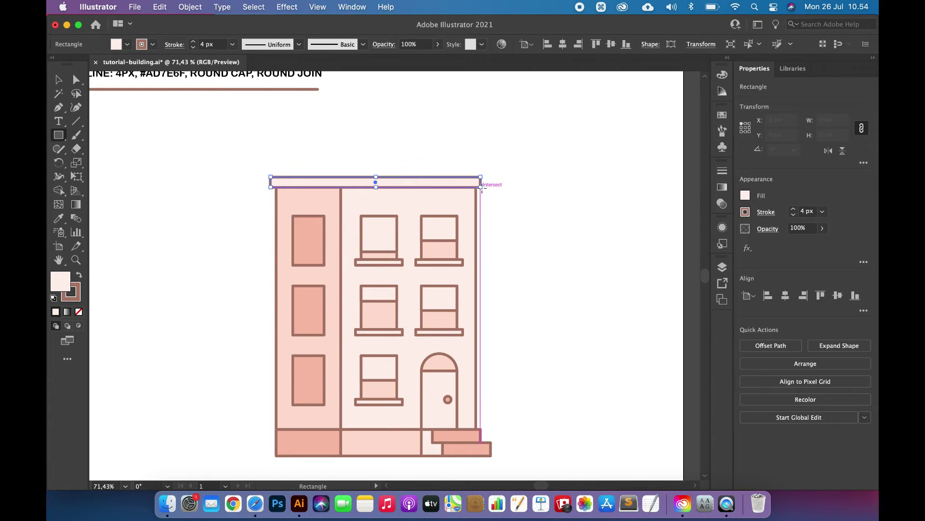
{"action": "key", "text": "i"}
{"action": "left_click", "coordinate": [58, 80]}
{"action": "left_click", "coordinate": [334, 130]}
{"action": "mouse_move", "coordinate": [394, 178]}
{"action": "left_mouse_down"}
{"action": "mouse_move", "coordinate": [392, 150]}
{"action": "mouse_move", "coordinate": [392, 194]}
{"action": "left_mouse_up"}
{"action": "scroll", "coordinate": [393, 173], "scroll_direction": "up", "scroll_amount": 5}
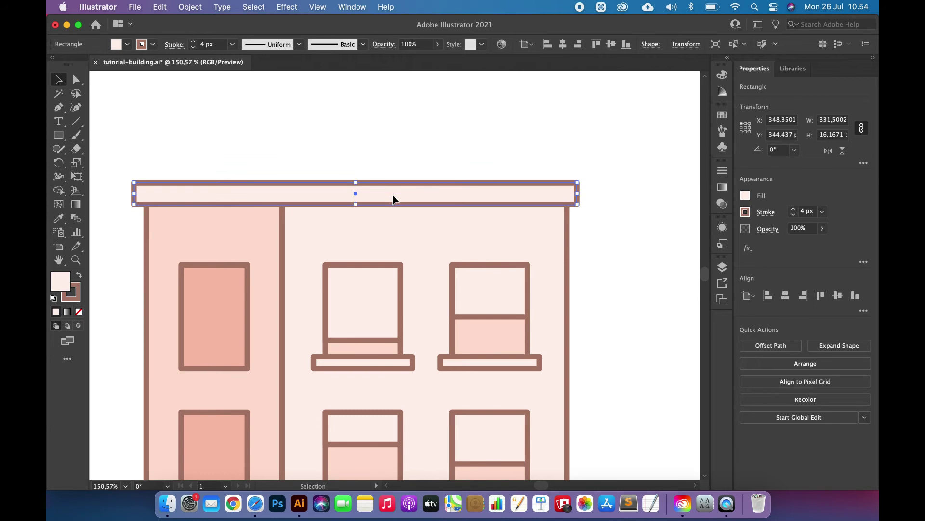
{"action": "key", "text": "super+minus"}
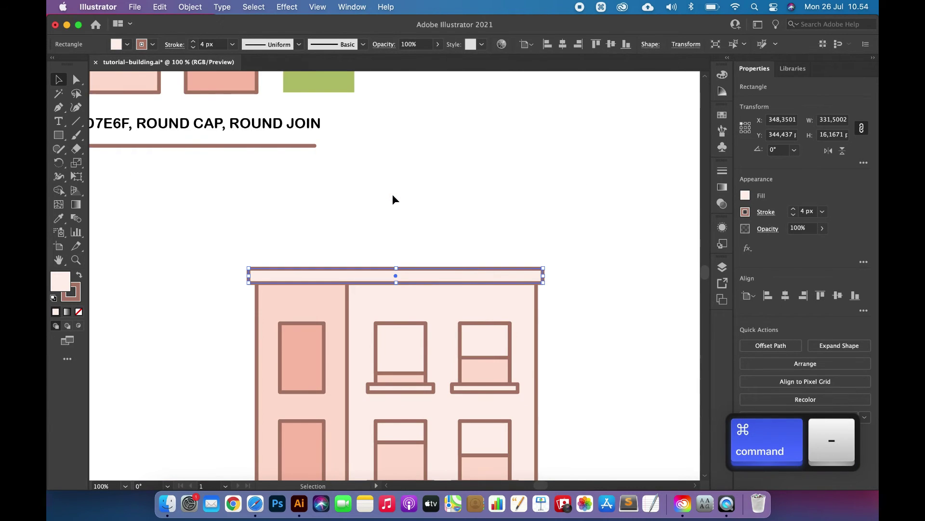
- Draw a rectangle about 111 × 16 px over the roof band above the side wall, match its fill to the side windows, and deselect it
{"action": "left_click", "coordinate": [393, 196]}
{"action": "scroll", "coordinate": [392, 193], "scroll_direction": "down", "scroll_amount": 2}
{"action": "key", "text": "m"}
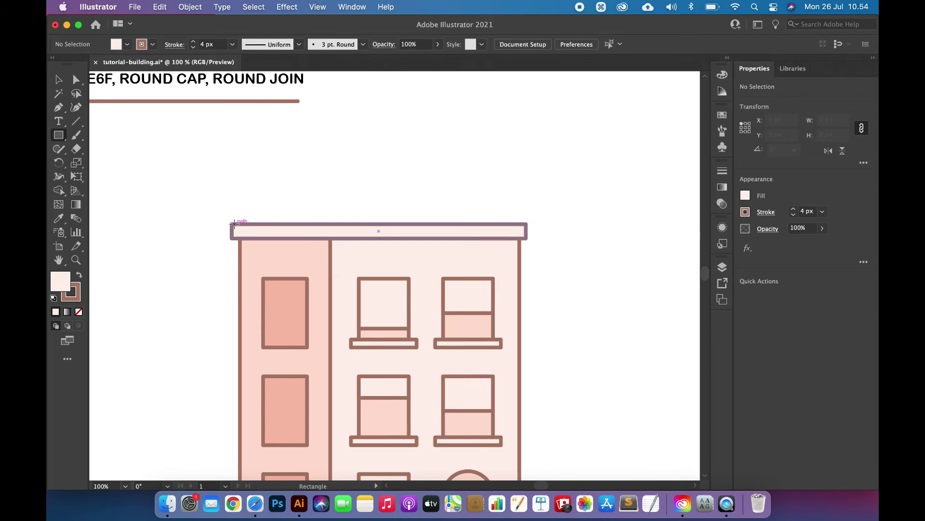
{"action": "left_click_drag", "start_coordinate": [233, 224], "coordinate": [332, 238]}
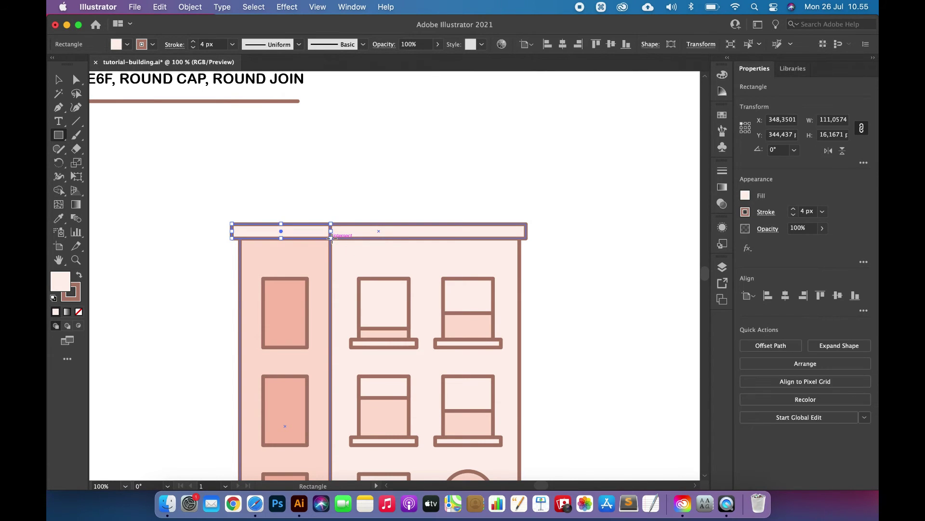
{"action": "key", "text": "i"}
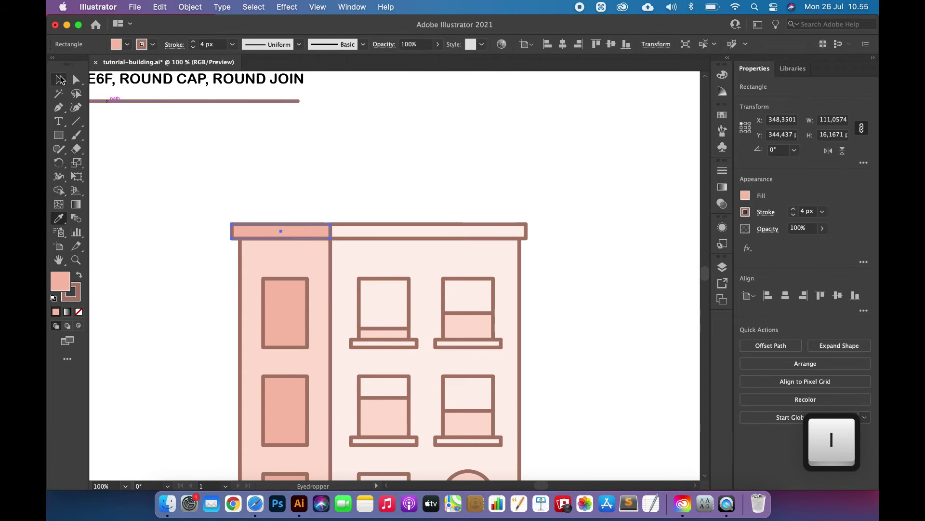
{"action": "left_click", "coordinate": [59, 80]}
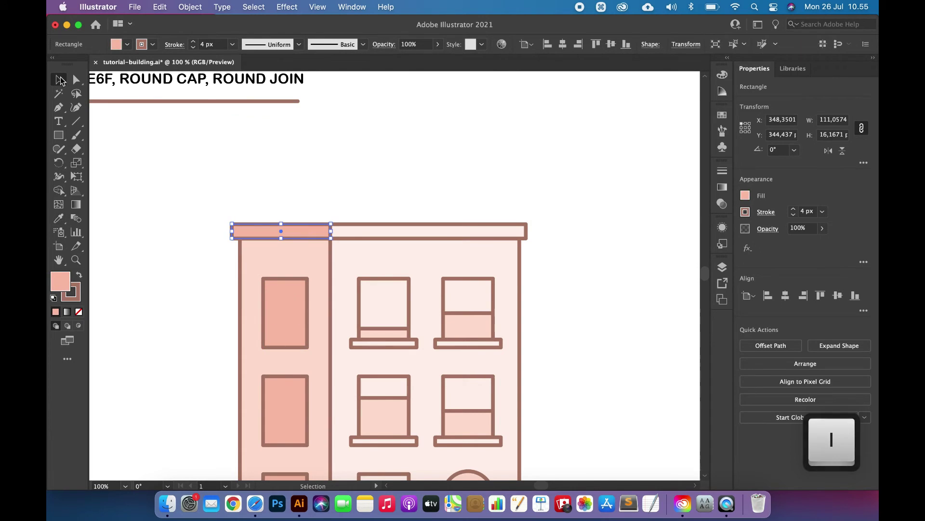
{"action": "left_click", "coordinate": [182, 165]}
- Draw a wider roof rectangle about 358 × 20 px centred on top of the first roof band and match its fill to the front wall
{"action": "key", "text": "m"}
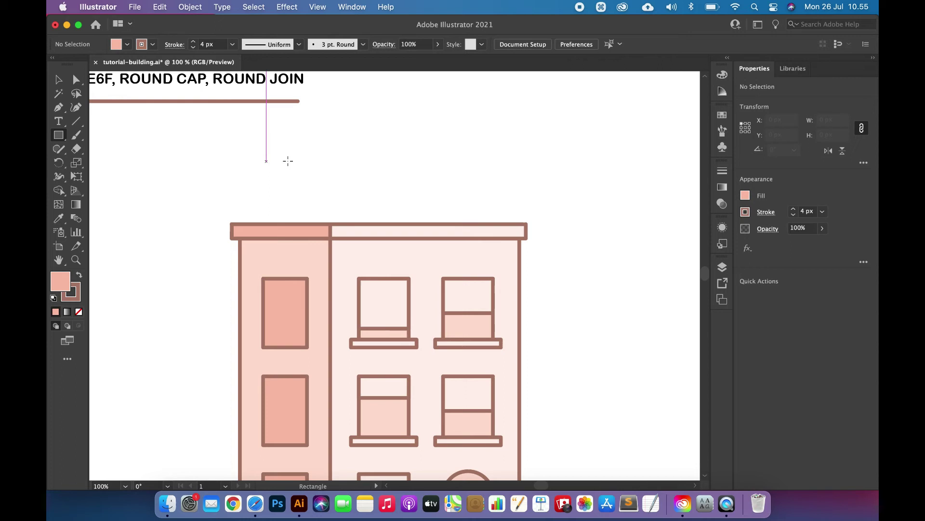
{"action": "left_click_drag", "start_coordinate": [221, 205], "coordinate": [539, 224]}
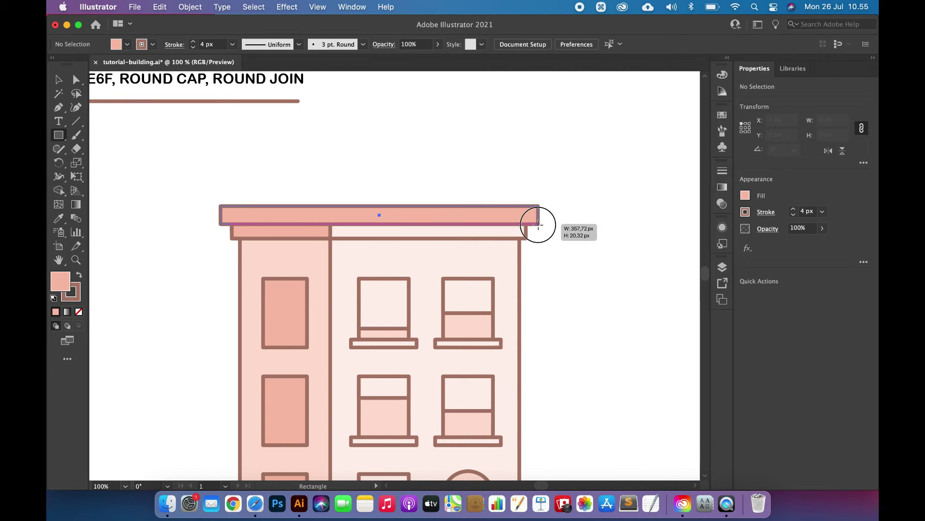
{"action": "left_click_drag", "start_coordinate": [538, 224], "coordinate": [538, 224]}
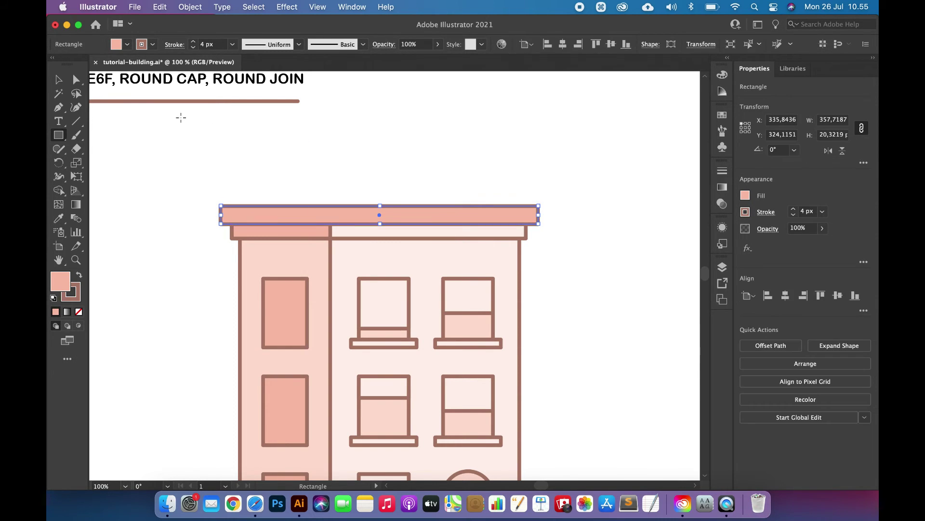
{"action": "left_click", "coordinate": [58, 80]}
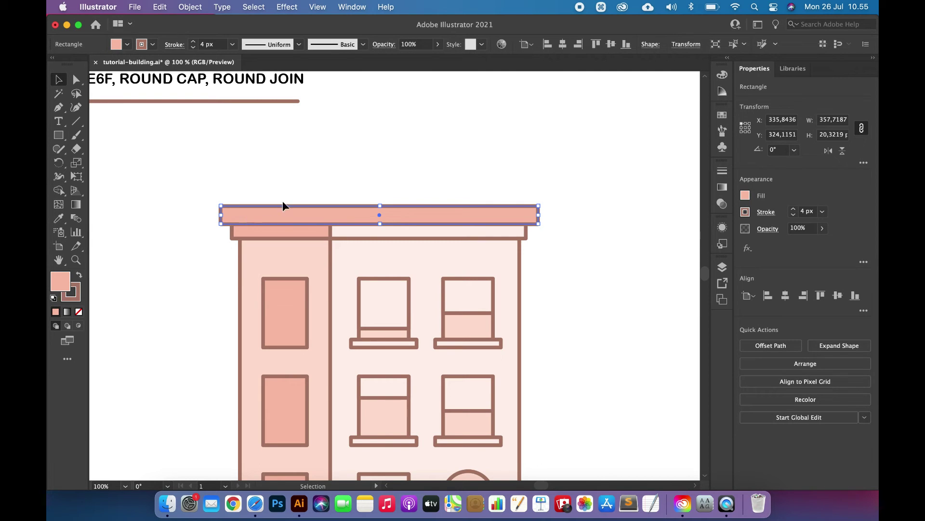
{"action": "mouse_move", "coordinate": [396, 215]}
{"action": "left_mouse_down"}
{"action": "mouse_move", "coordinate": [391, 177]}
{"action": "mouse_move", "coordinate": [391, 212]}
{"action": "left_mouse_up"}
{"action": "key", "text": "i"}
{"action": "left_click", "coordinate": [416, 252]}
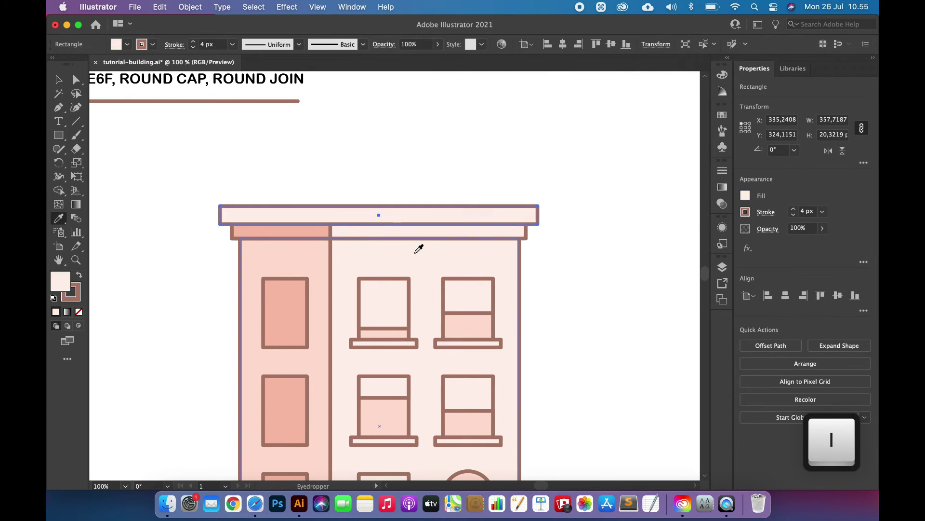
- Draw a rectangle about 124 × 20 px over the side-wall part of the upper roof band, match its fill to the side wall, and deselect it
{"action": "left_click", "coordinate": [63, 137]}
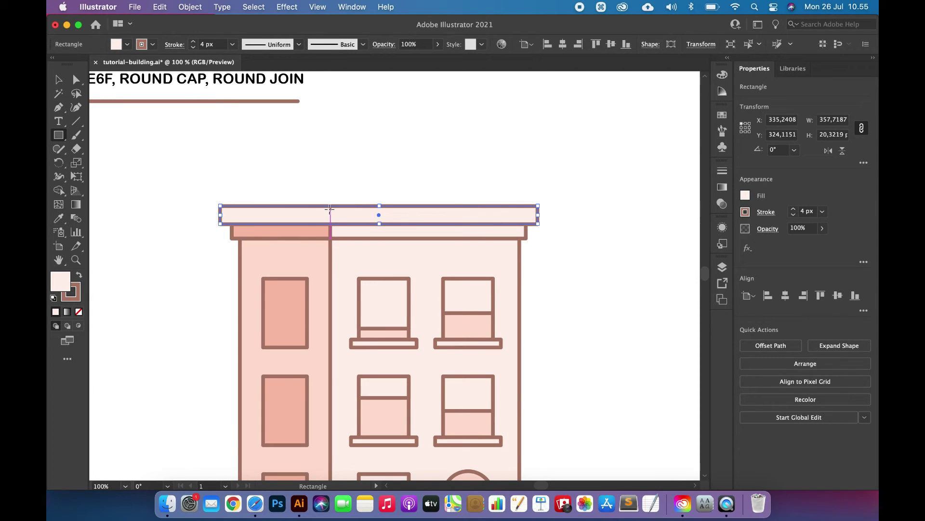
{"action": "left_click_drag", "start_coordinate": [330, 206], "coordinate": [220, 223]}
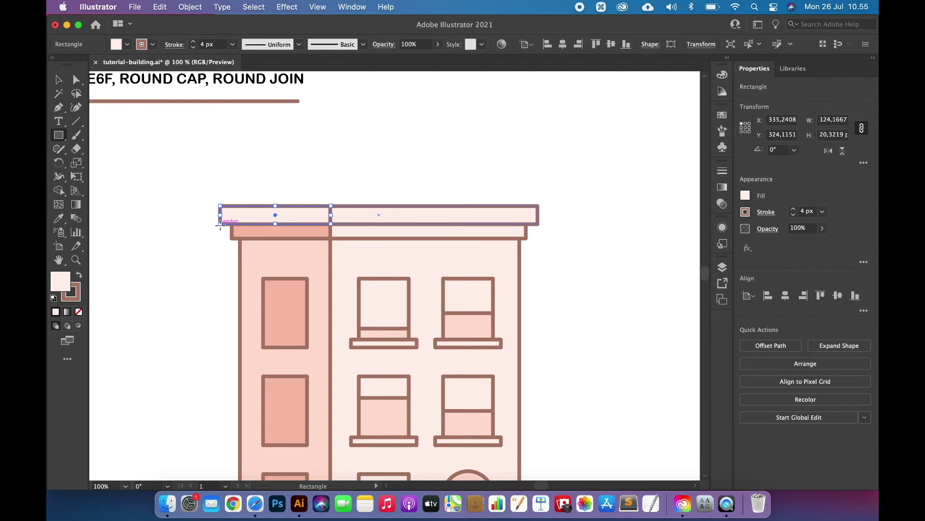
{"action": "key", "text": "i"}
{"action": "left_click", "coordinate": [312, 260]}
{"action": "left_click", "coordinate": [58, 79]}
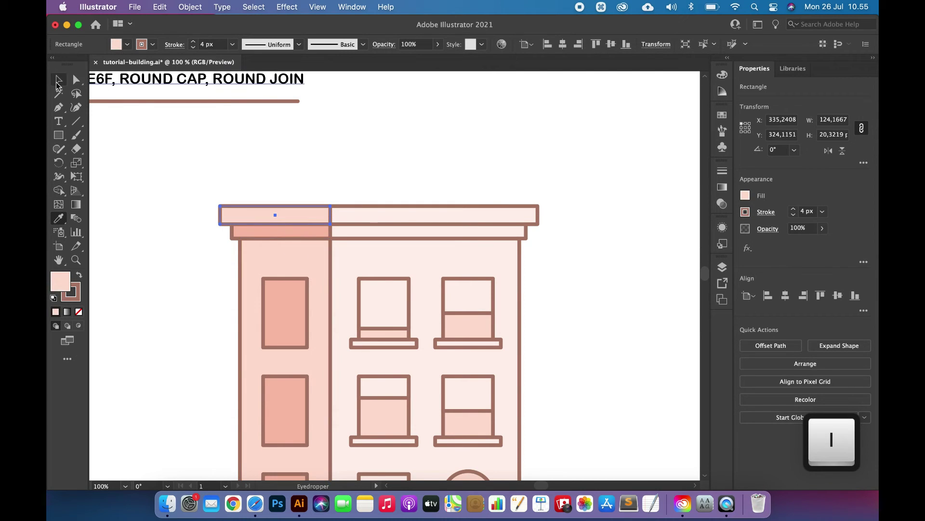
{"action": "left_click", "coordinate": [134, 223]}
- Draw a rooftop block about 171 × 58 px standing on the upper roof band and match its fill to the light front part of the roof
{"action": "scroll", "coordinate": [134, 221], "scroll_direction": "down", "scroll_amount": 4}
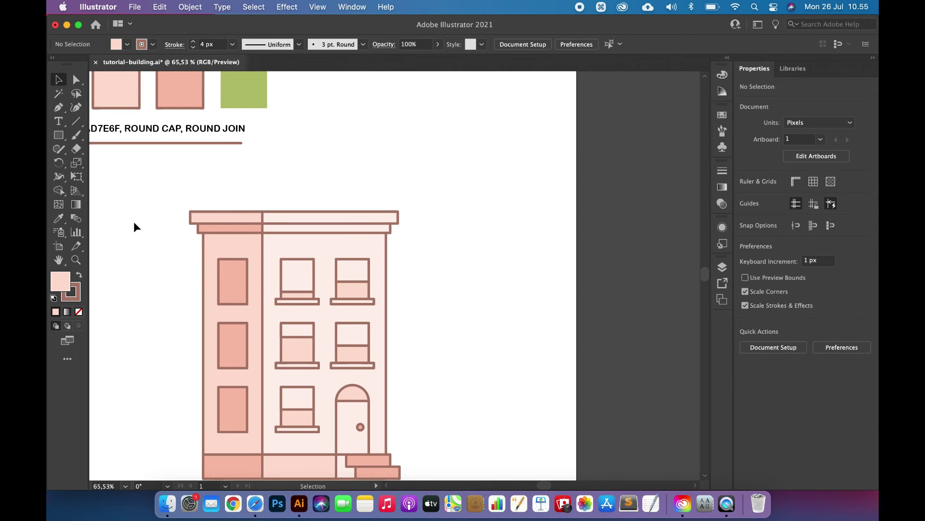
{"action": "scroll", "coordinate": [134, 221], "scroll_direction": "down", "scroll_amount": 2}
{"action": "scroll", "coordinate": [134, 221], "scroll_direction": "left", "scroll_amount": 1}
{"action": "scroll", "coordinate": [134, 221], "scroll_direction": "up", "scroll_amount": 2}
{"action": "scroll", "coordinate": [134, 221], "scroll_direction": "right", "scroll_amount": 1}
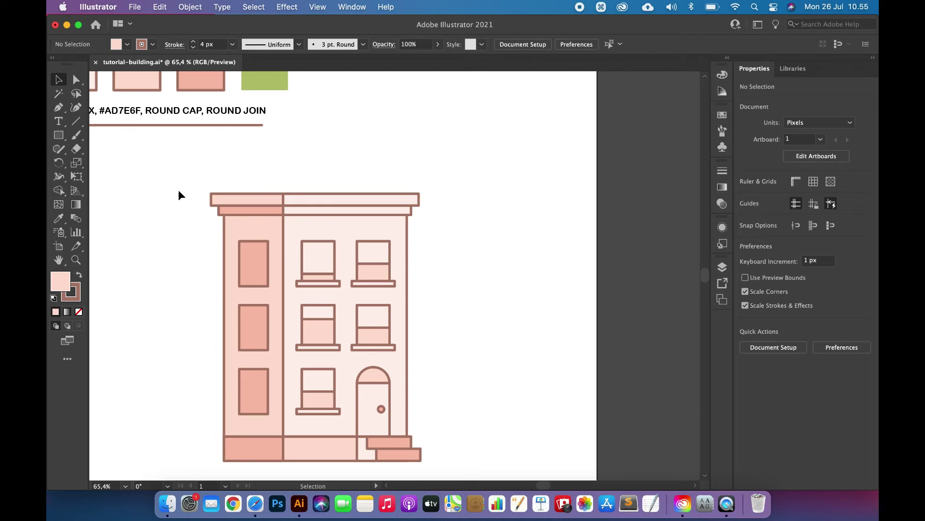
{"action": "left_click", "coordinate": [59, 136]}
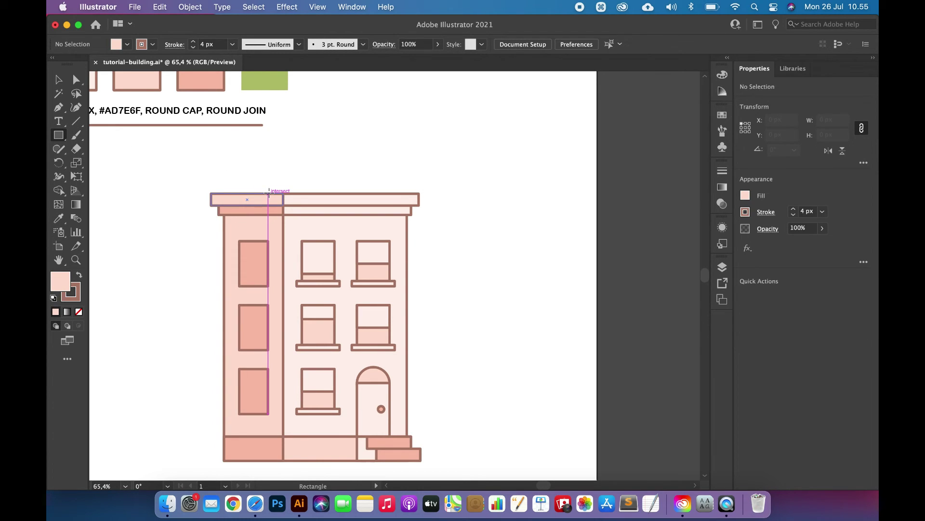
{"action": "left_click_drag", "start_coordinate": [269, 192], "coordinate": [367, 159]}
{"action": "key", "text": "i"}
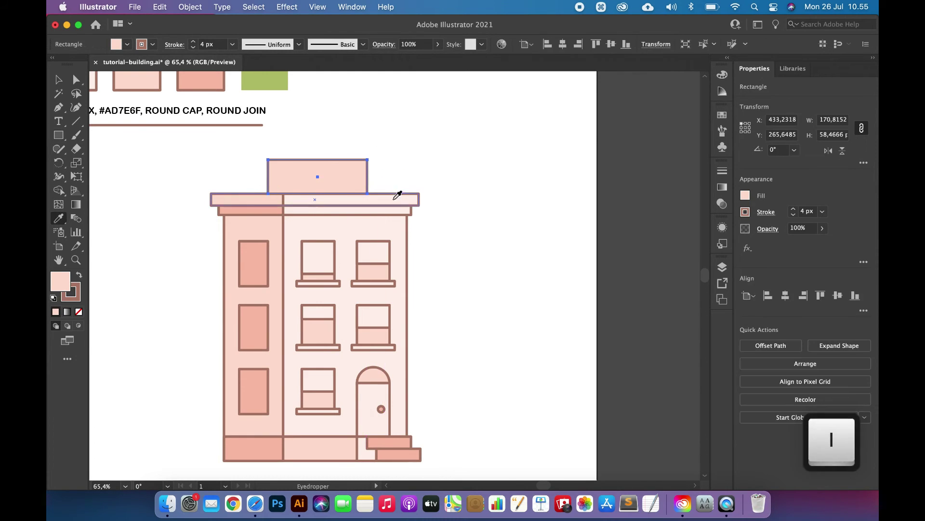
{"action": "left_click", "coordinate": [395, 198]}
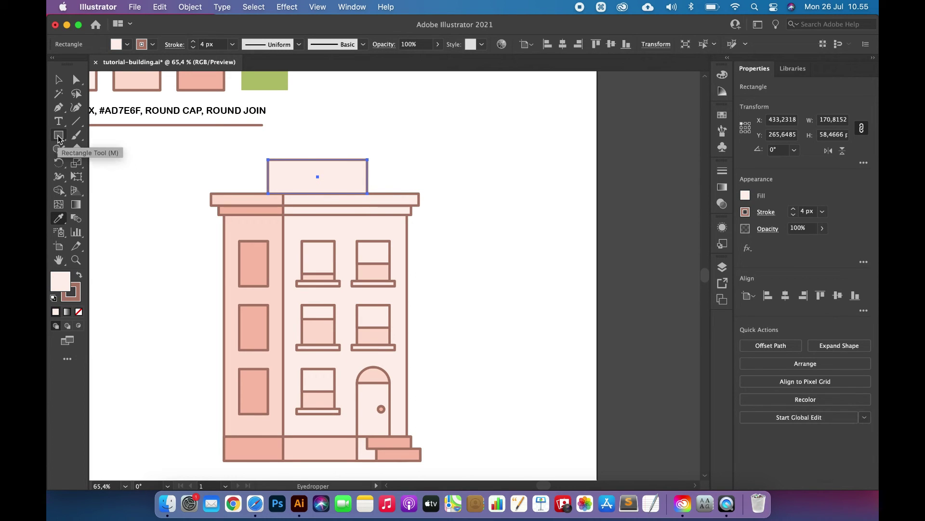
- Widen the rooftop block to about 220 px by extending its left edge to the side windows' left edge
{"action": "left_click", "coordinate": [58, 79]}
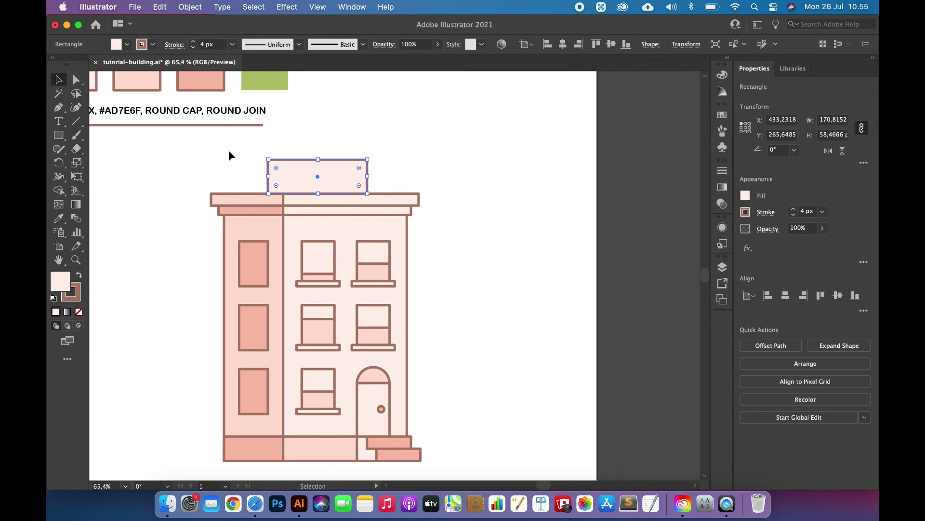
{"action": "left_click_drag", "start_coordinate": [270, 177], "coordinate": [240, 177]}
{"action": "key", "text": "i"}
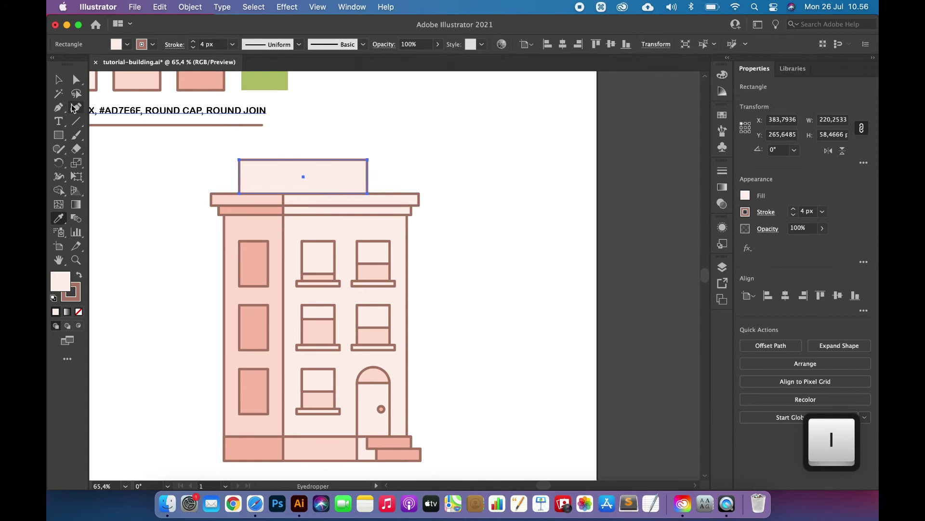
{"action": "left_click", "coordinate": [58, 79]}
- Draw a rectangle about 49 × 58 px over the rooftop block's left part, match its fill to the side wall, and deselect it
{"action": "left_click", "coordinate": [59, 135]}
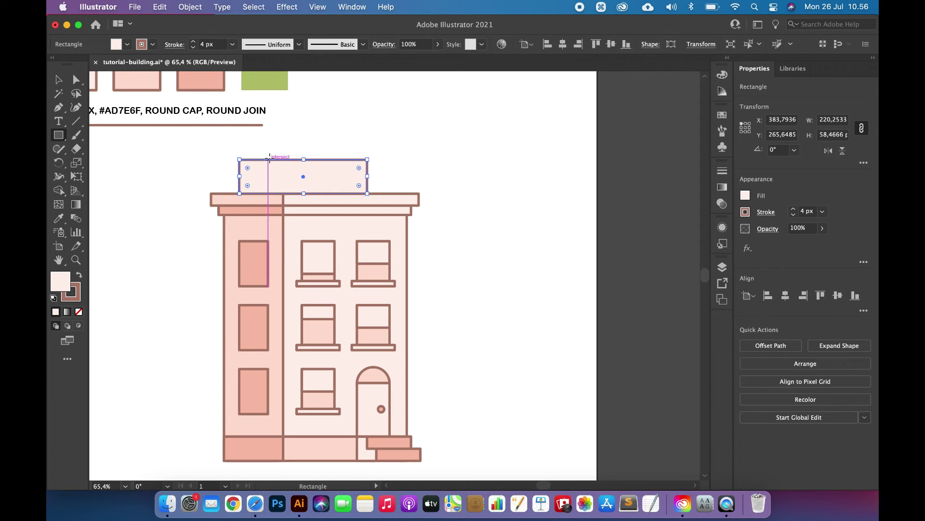
{"action": "left_click_drag", "start_coordinate": [269, 158], "coordinate": [239, 193]}
{"action": "key", "text": "i"}
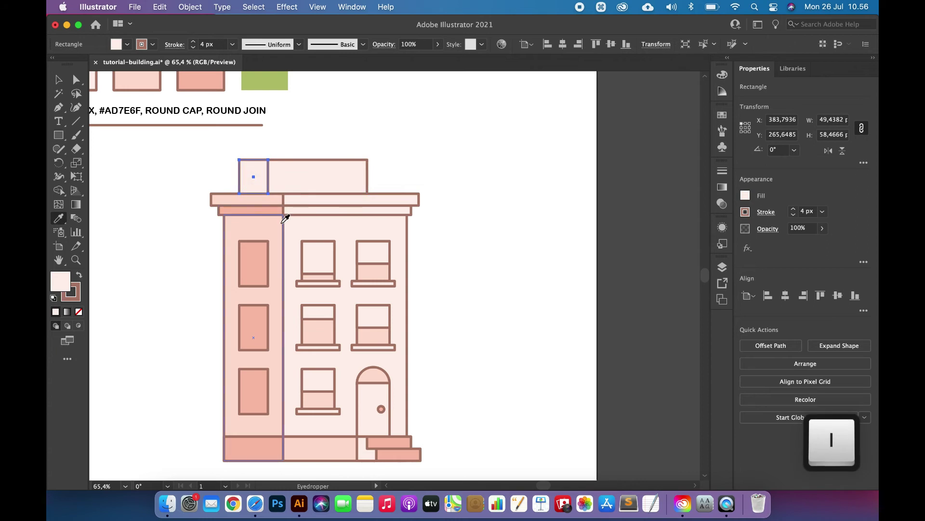
{"action": "left_click", "coordinate": [62, 82]}
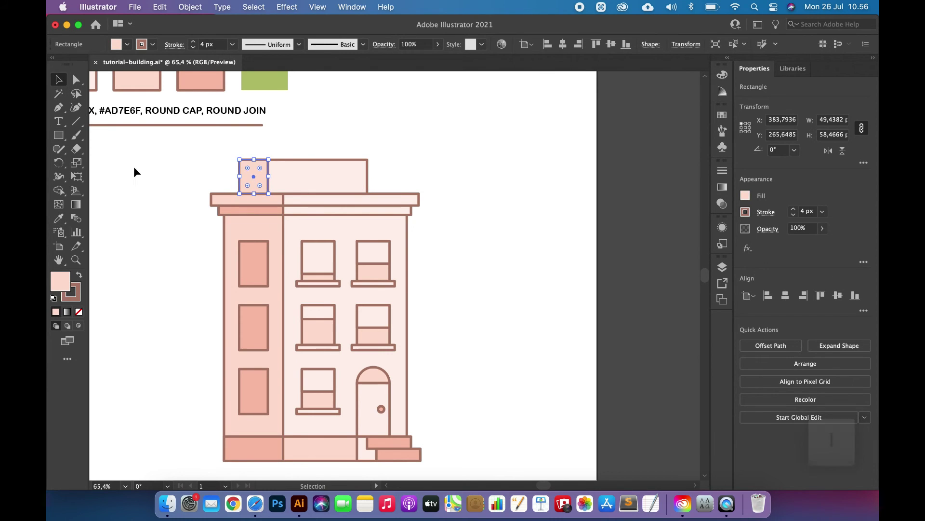
{"action": "left_click", "coordinate": [139, 177]}
- Pick up the sample line's style and draw a straight horizontal ground line about 738 px long along the building's base
{"action": "scroll", "coordinate": [139, 176], "scroll_direction": "down", "scroll_amount": 2}
{"action": "scroll", "coordinate": [139, 177], "scroll_direction": "left", "scroll_amount": 2}
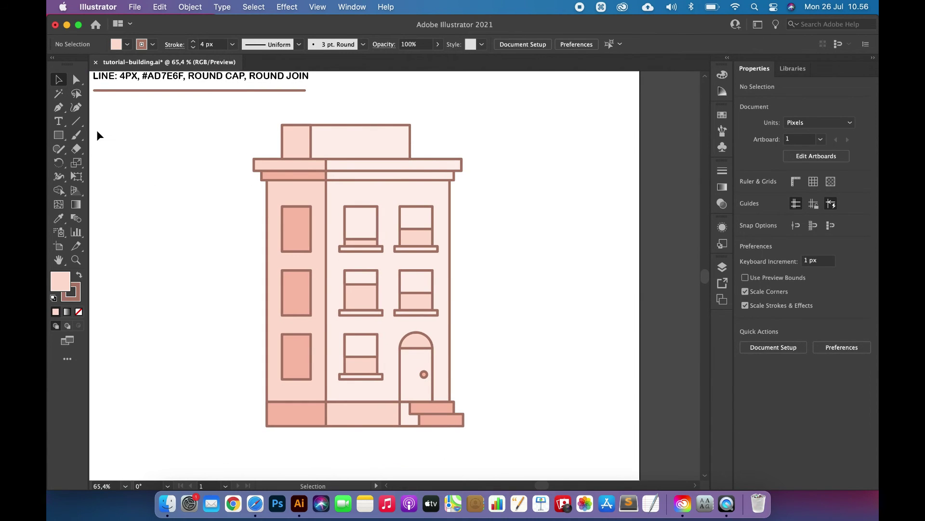
{"action": "left_click", "coordinate": [79, 122]}
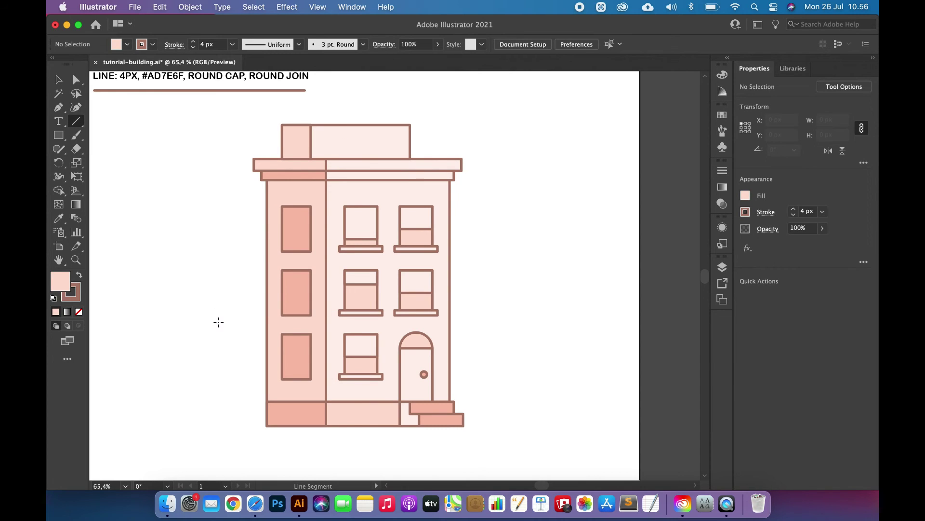
{"action": "scroll", "coordinate": [191, 92], "scroll_direction": "up", "scroll_amount": 2}
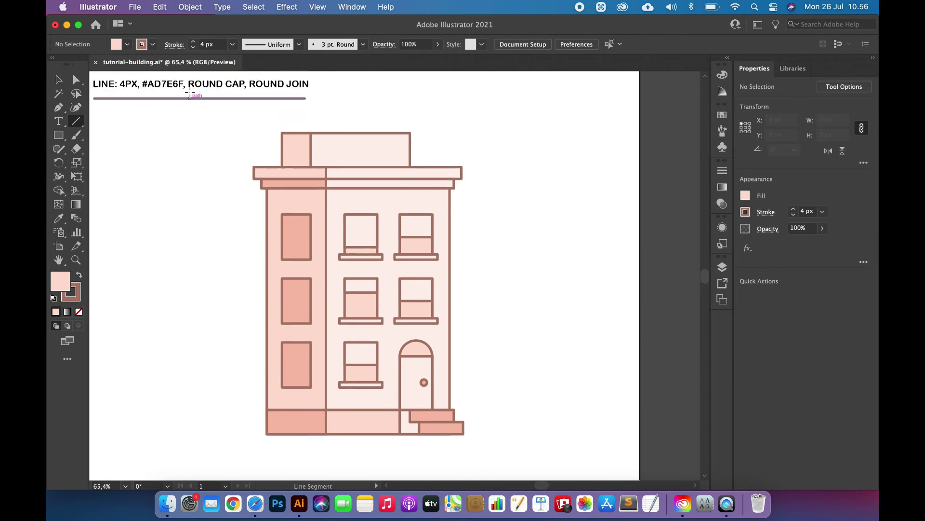
{"action": "key", "text": "i"}
{"action": "left_click", "coordinate": [193, 110]}
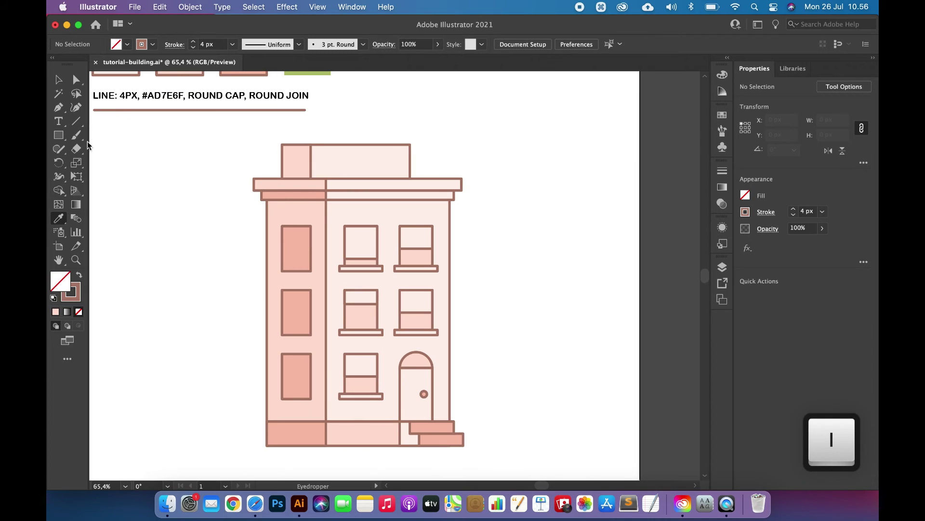
{"action": "left_click", "coordinate": [76, 121]}
{"action": "scroll", "coordinate": [170, 284], "scroll_direction": "down", "scroll_amount": 5}
{"action": "left_click_drag", "start_coordinate": [168, 374], "coordinate": [580, 387]}
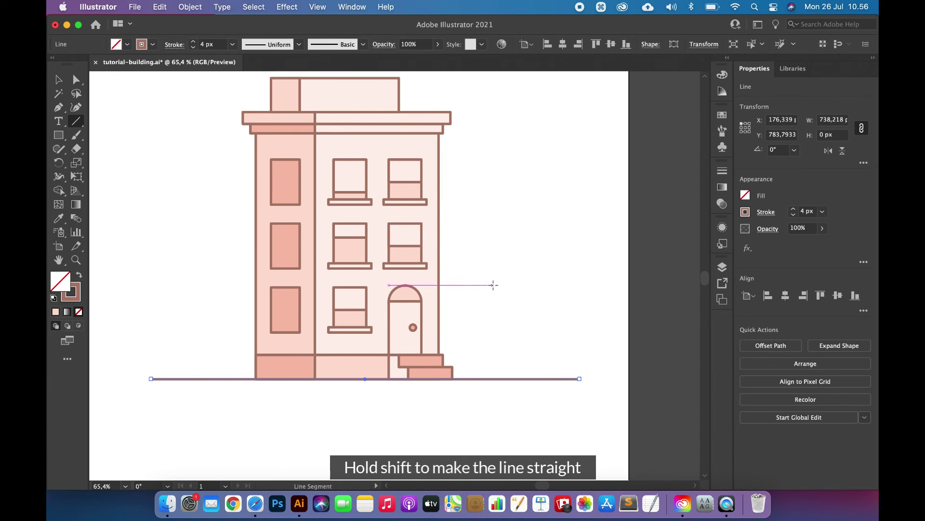
- Draw a vertical tree trunk line to the right of the building and a short branch rising from it at 45°
{"action": "left_click_drag", "start_coordinate": [491, 319], "coordinate": [490, 234]}
{"action": "left_click_drag", "start_coordinate": [490, 270], "coordinate": [509, 253]}
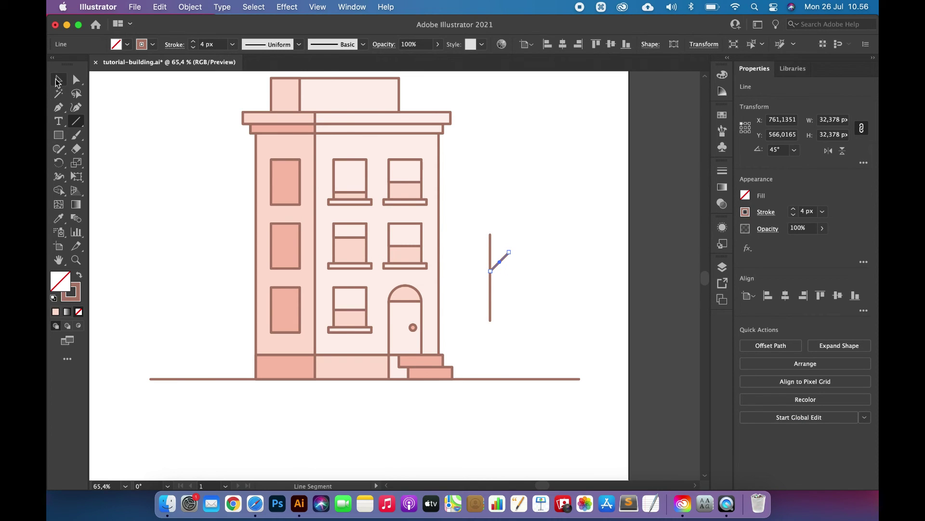
- Draw a circle about 104 px across centred on the trunk's top and give it the green swatch's fill without a stroke
{"action": "left_click_drag", "start_coordinate": [59, 135], "coordinate": [60, 137]}
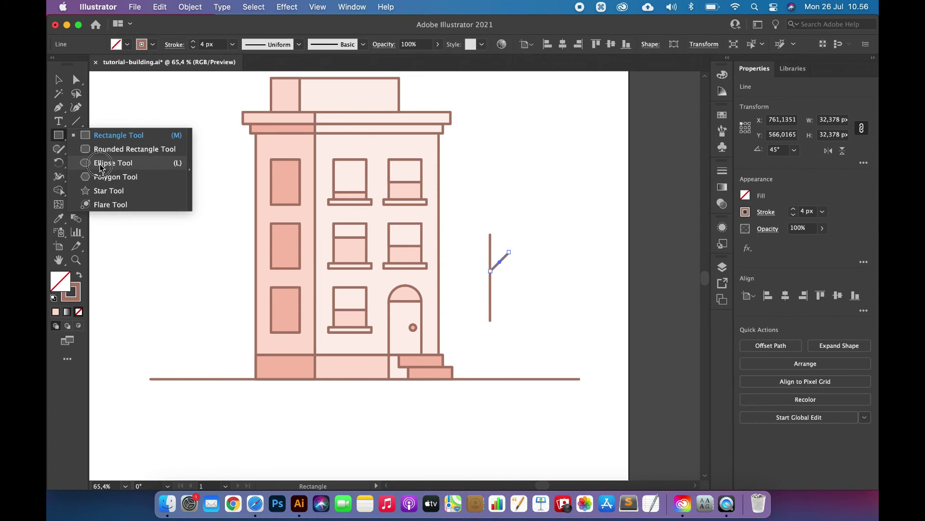
{"action": "left_click_drag", "start_coordinate": [101, 166], "coordinate": [101, 167]}
{"action": "left_click_drag", "start_coordinate": [490, 214], "coordinate": [520, 244]}
{"action": "scroll", "coordinate": [501, 227], "scroll_direction": "up", "scroll_amount": 3}
{"action": "key", "text": "i"}
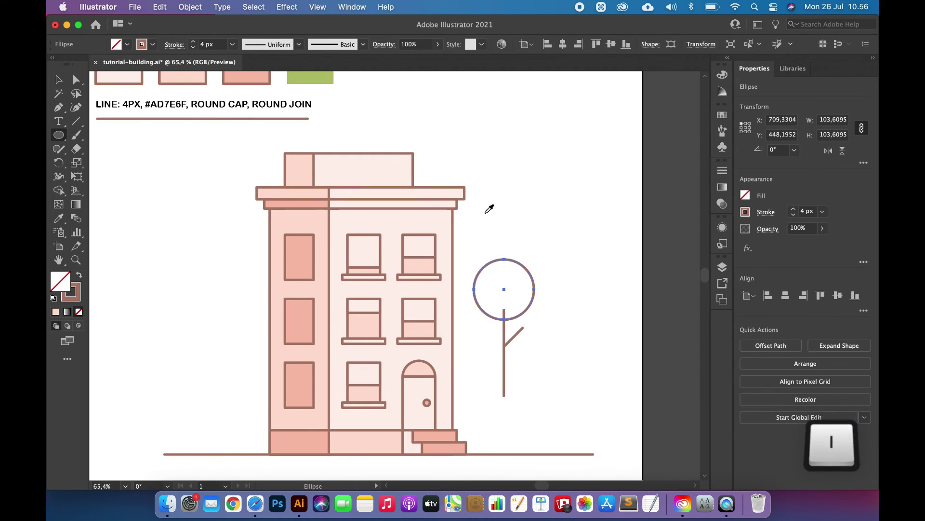
{"action": "scroll", "coordinate": [490, 209], "scroll_direction": "up", "scroll_amount": 2}
{"action": "left_click", "coordinate": [319, 92]}
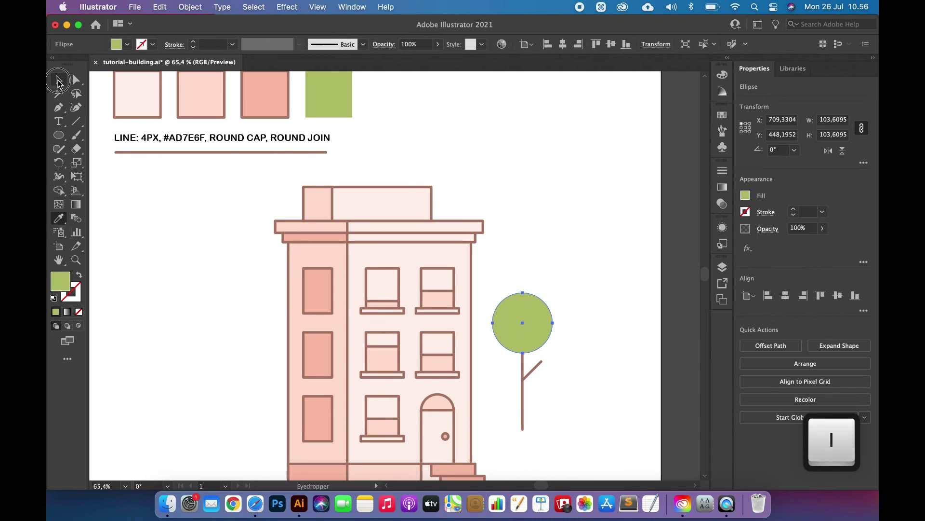
- Move the green circle down 20 px and send it behind the trunk and branch lines
{"action": "left_click", "coordinate": [58, 82]}
{"action": "scroll", "coordinate": [434, 217], "scroll_direction": "down", "scroll_amount": 2}
{"action": "scroll", "coordinate": [434, 217], "scroll_direction": "right", "scroll_amount": 2}
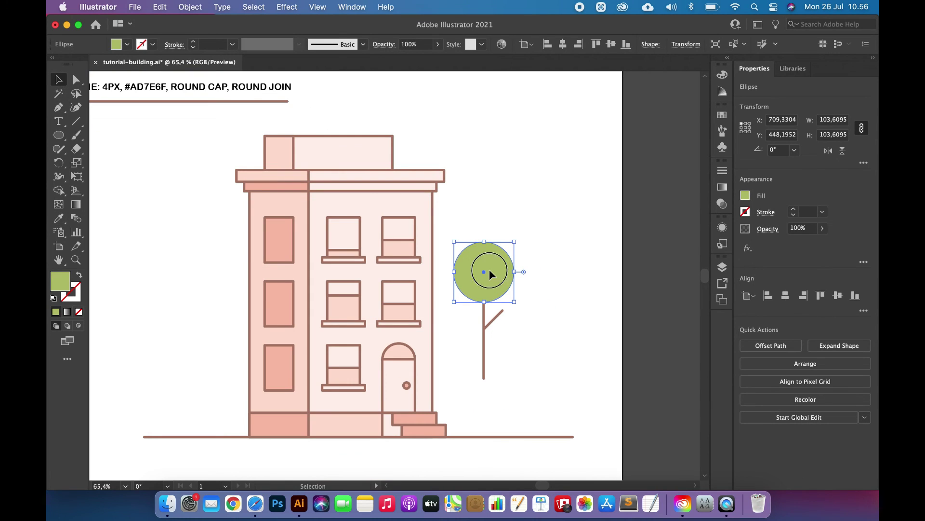
{"action": "key", "text": "shift+Down"}
{"action": "key", "text": "super+bracketleft"}
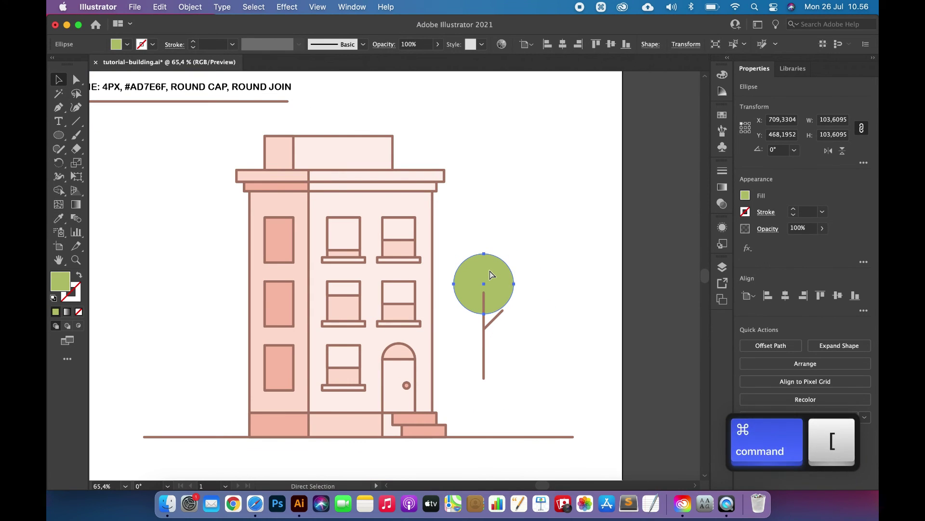
- Duplicate the green circle in place, shrink the copy around the branch's tip, and deselect it
{"action": "key", "text": "super+c"}
{"action": "key", "text": "super+f"}
{"action": "left_click_drag", "start_coordinate": [489, 278], "coordinate": [514, 300]}
{"action": "left_click", "coordinate": [554, 264]}
- Select the whole tree, move it down so the trunk stands on the ground line beside the stairs, and deselect it
{"action": "left_click_drag", "start_coordinate": [555, 253], "coordinate": [452, 379]}
{"action": "scroll", "coordinate": [458, 342], "scroll_direction": "down", "scroll_amount": 1}
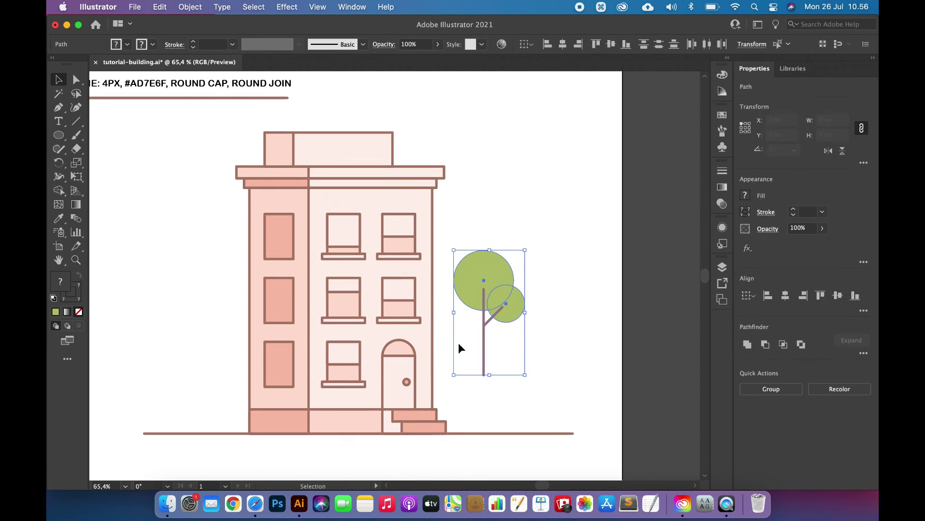
{"action": "scroll", "coordinate": [458, 342], "scroll_direction": "down", "scroll_amount": 2}
{"action": "left_click_drag", "start_coordinate": [501, 272], "coordinate": [500, 320]}
{"action": "left_click", "coordinate": [542, 264]}
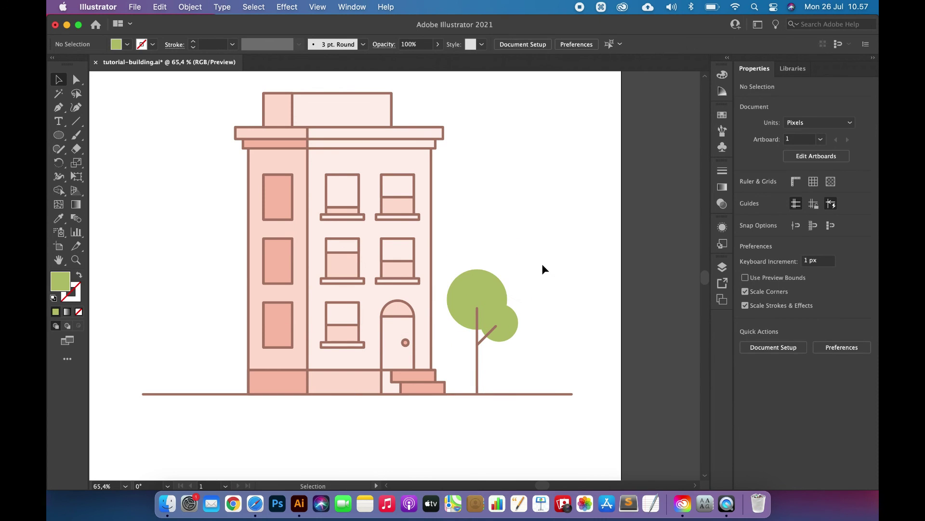
- Draw three overlapping green circles in the empty area left of the building, making the right-hand one about 84 px across
{"action": "scroll", "coordinate": [542, 264], "scroll_direction": "left", "scroll_amount": 2}
{"action": "scroll", "coordinate": [542, 264], "scroll_direction": "up", "scroll_amount": 1}
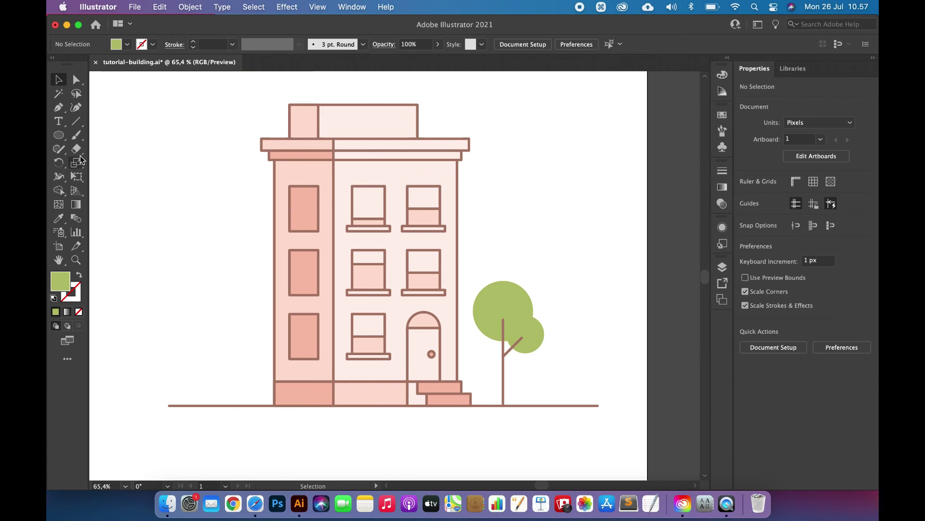
{"action": "left_click", "coordinate": [66, 139]}
{"action": "scroll", "coordinate": [161, 207], "scroll_direction": "left", "scroll_amount": 4}
{"action": "scroll", "coordinate": [161, 207], "scroll_direction": "down", "scroll_amount": 1}
{"action": "left_click_drag", "start_coordinate": [226, 195], "coordinate": [279, 246]}
{"action": "left_click_drag", "start_coordinate": [310, 207], "coordinate": [261, 254]}
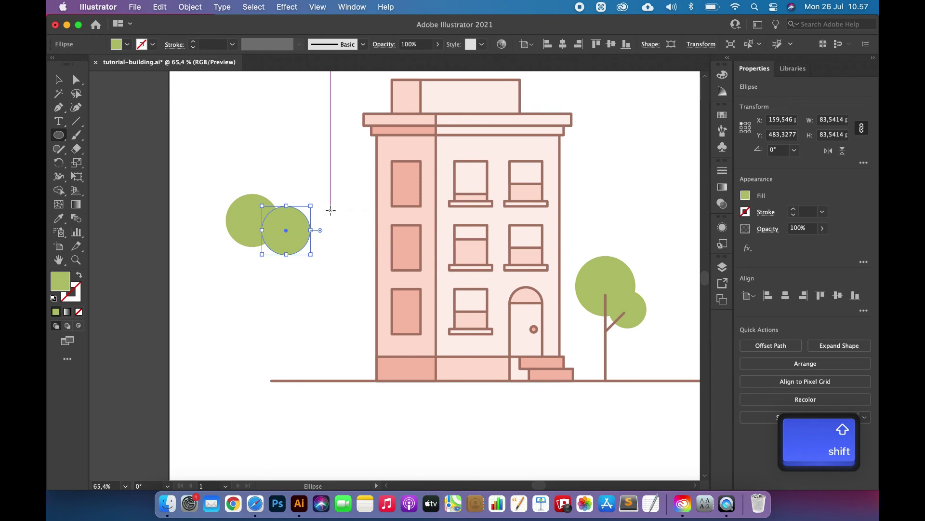
{"action": "left_click_drag", "start_coordinate": [197, 221], "coordinate": [218, 235]}
- Adjust the right-hand circle's height and nudge it 3 px left into the cluster, then deselect it
{"action": "left_click", "coordinate": [60, 81]}
{"action": "left_click", "coordinate": [326, 319]}
{"action": "left_click_drag", "start_coordinate": [293, 241], "coordinate": [294, 235]}
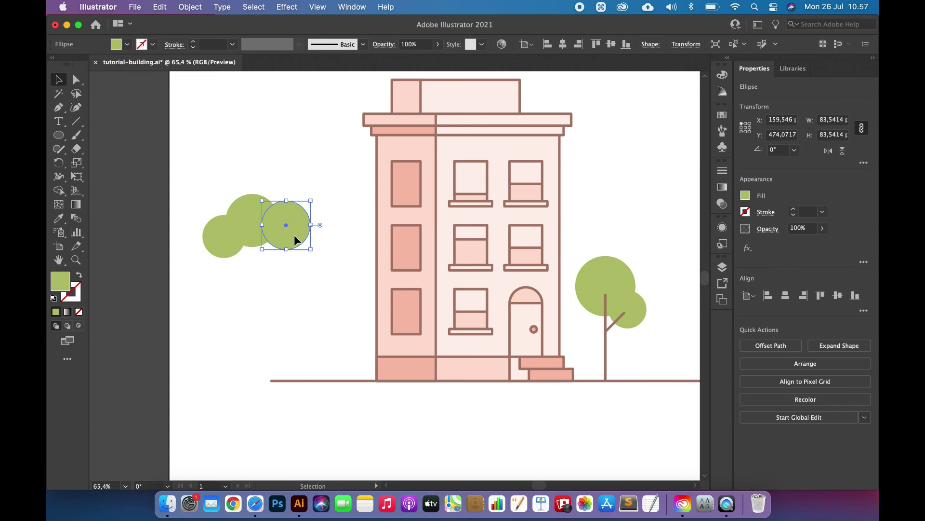
{"action": "key", "text": "shift+Down"}
{"action": "key", "text": "Left"}
{"action": "key", "text": "Left"}
{"action": "key", "text": "Left"}
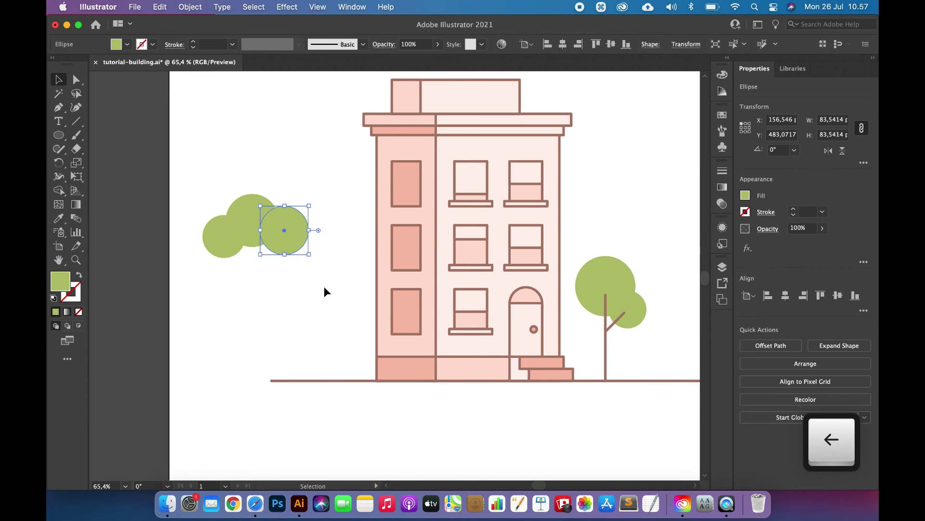
{"action": "left_click", "coordinate": [328, 260]}
- Select all three green circles and unite them into a single bush shape with Pathfinder
{"action": "left_click_drag", "start_coordinate": [329, 162], "coordinate": [202, 253]}
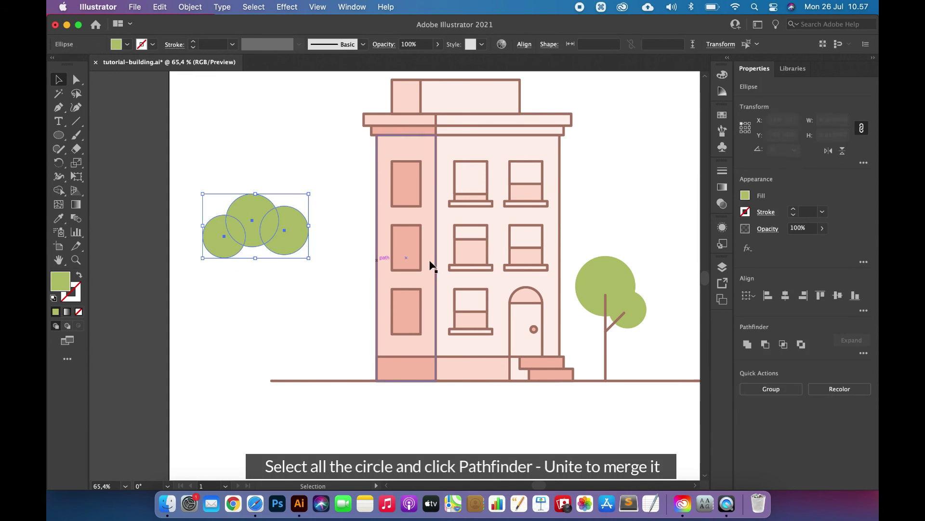
{"action": "left_click", "coordinate": [748, 344]}
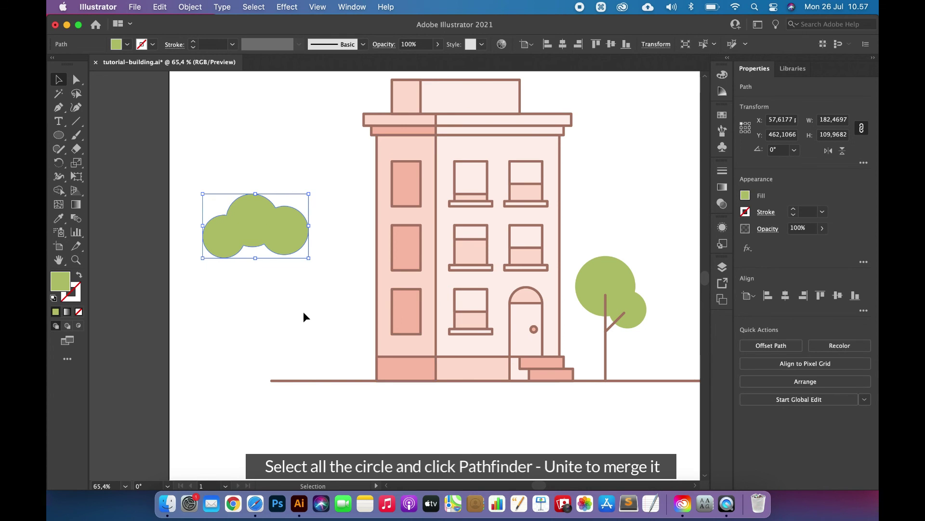
{"action": "left_click", "coordinate": [303, 311]}
- Draw a rectangle about 328 by 123 px over the bush's lower part and subtract it with Minus Front for a flat base
{"action": "left_click_drag", "start_coordinate": [55, 138], "coordinate": [124, 132]}
{"action": "mouse_move", "coordinate": [154, 303]}
{"action": "left_mouse_down"}
{"action": "mouse_move", "coordinate": [338, 226]}
{"action": "mouse_move", "coordinate": [344, 232]}
{"action": "left_mouse_up"}
{"action": "left_click", "coordinate": [58, 80]}
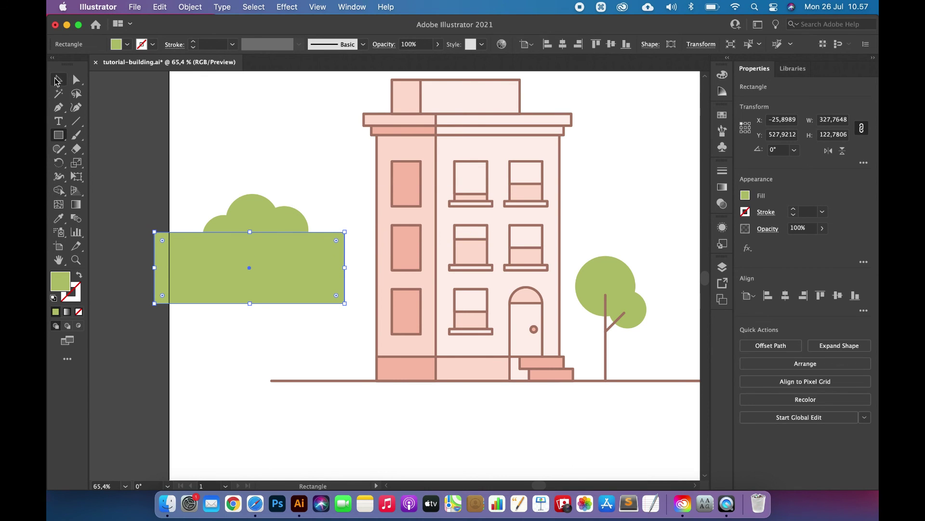
{"action": "left_click", "coordinate": [250, 208]}
{"action": "left_click", "coordinate": [318, 295], "text": "shift"}
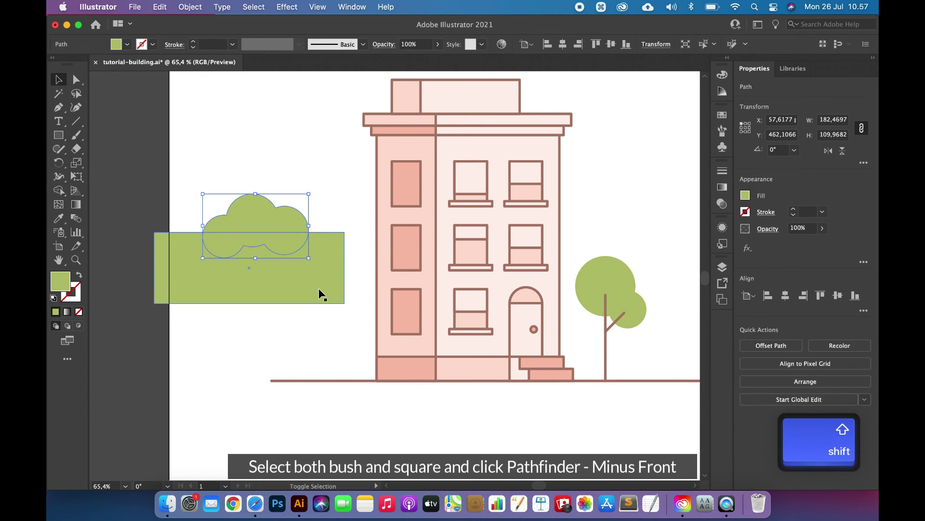
{"action": "left_click", "coordinate": [765, 344]}
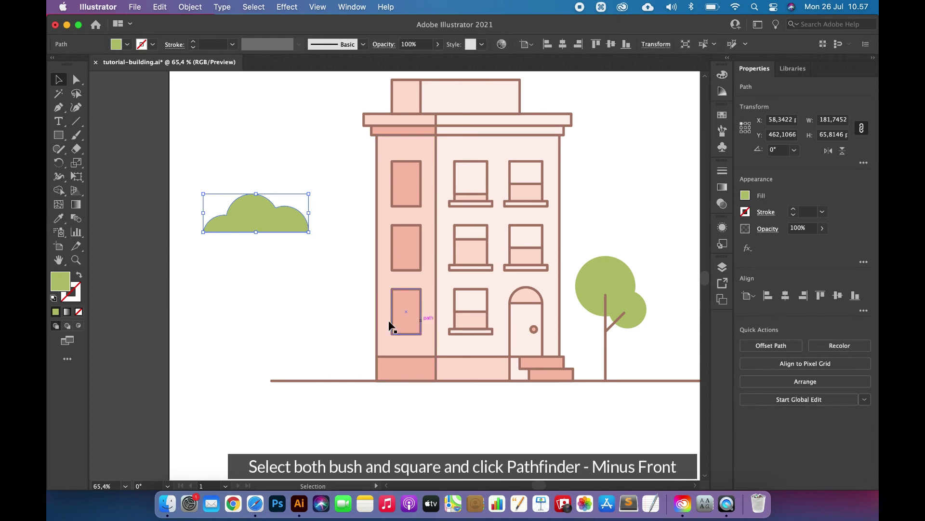
{"action": "left_click", "coordinate": [329, 319]}
- Move the bush onto the ground line at the building's lower-left corner and send it behind the building
{"action": "left_click_drag", "start_coordinate": [279, 226], "coordinate": [369, 358]}
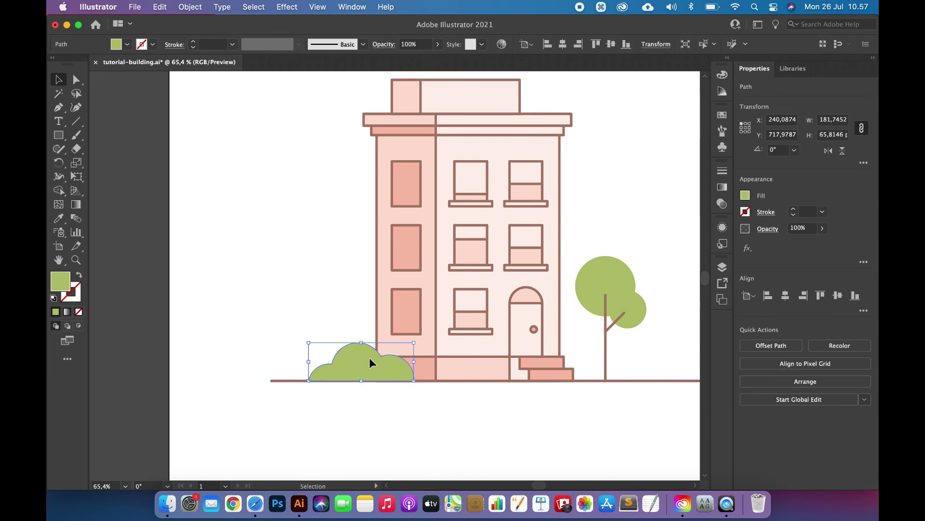
{"action": "key", "text": "super+bracketleft"}
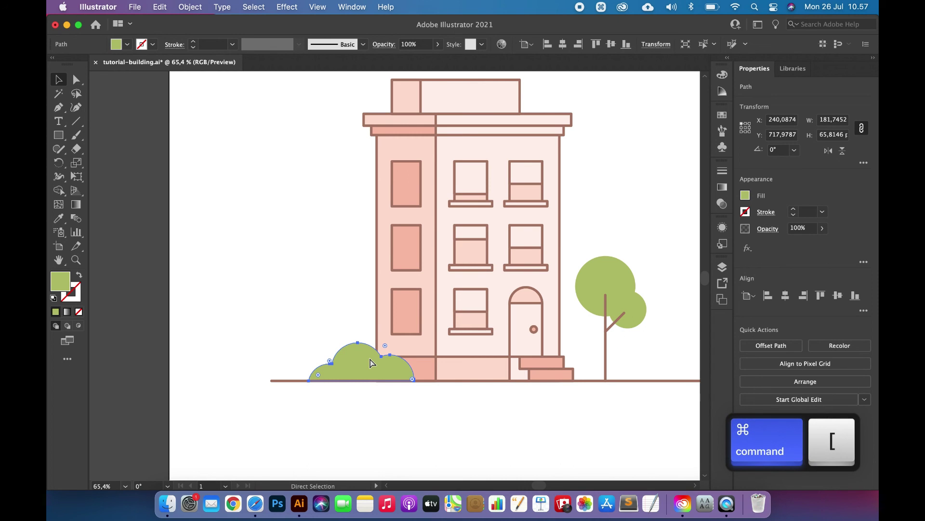
{"action": "key", "text": "super+bracketleft"}
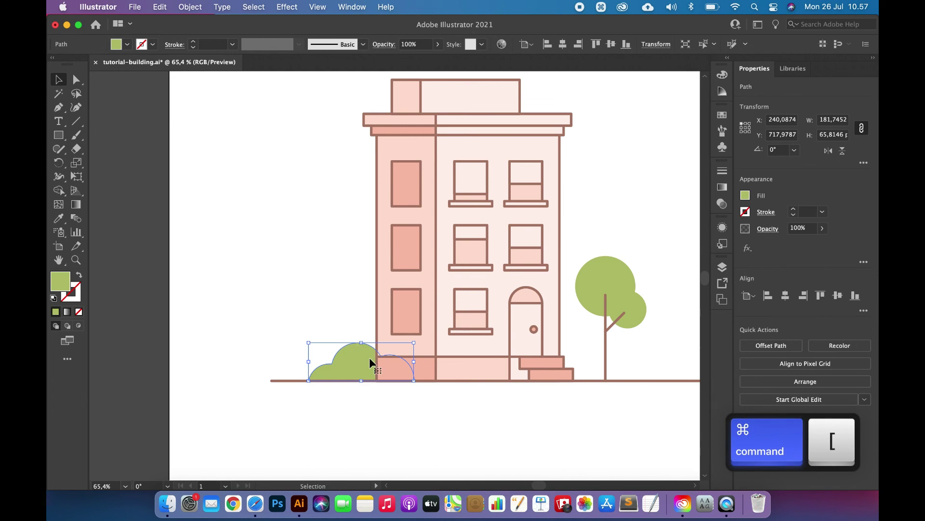
- Nudge the bush 10 px right, further behind the building, and deselect it
{"action": "key", "text": "shift+Right"}
{"action": "key", "text": "shift+Right"}
{"action": "key", "text": "shift+Left"}
{"action": "left_click", "coordinate": [285, 223]}
- Activate the Rectangle tool for drawing another shape in the illustration
{"action": "scroll", "coordinate": [286, 223], "scroll_direction": "right", "scroll_amount": 5}
{"action": "scroll", "coordinate": [286, 224], "scroll_direction": "right", "scroll_amount": 3}
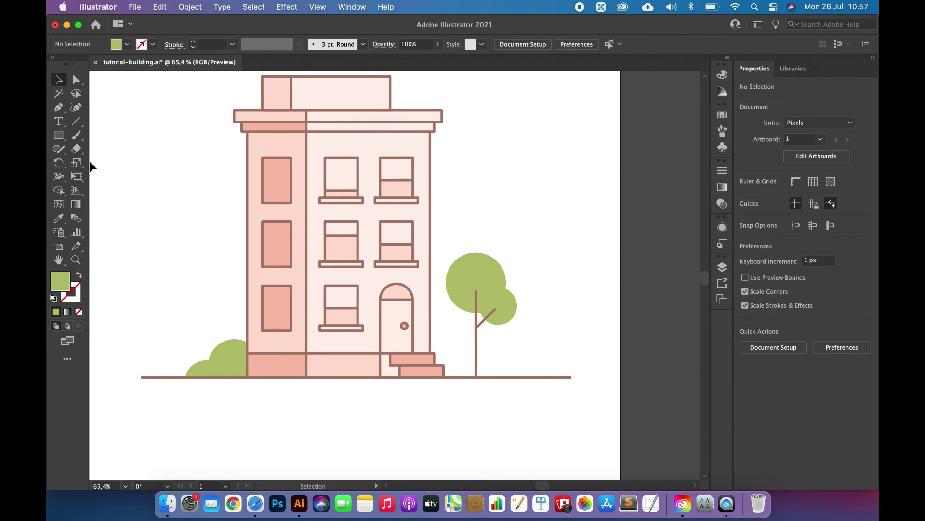
{"action": "left_click", "coordinate": [59, 136]}
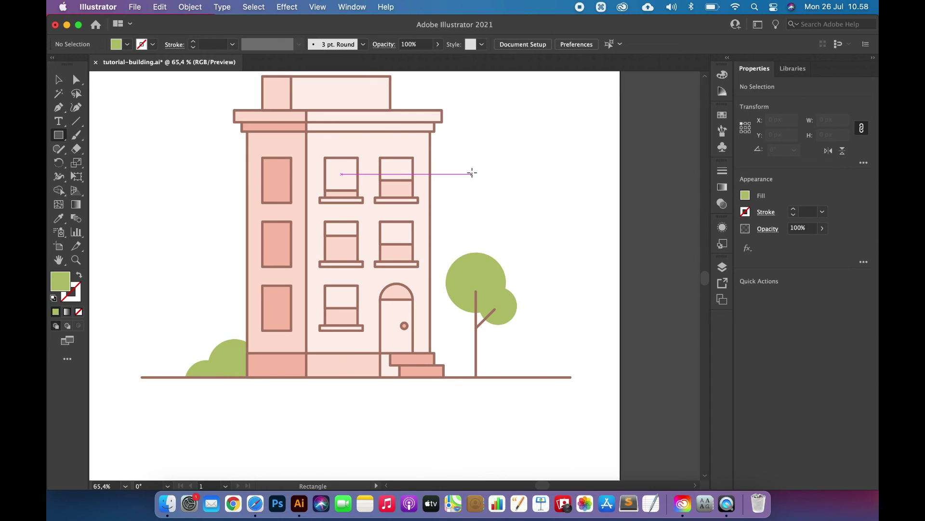
{"action": "scroll", "coordinate": [467, 163], "scroll_direction": "up", "scroll_amount": 3}
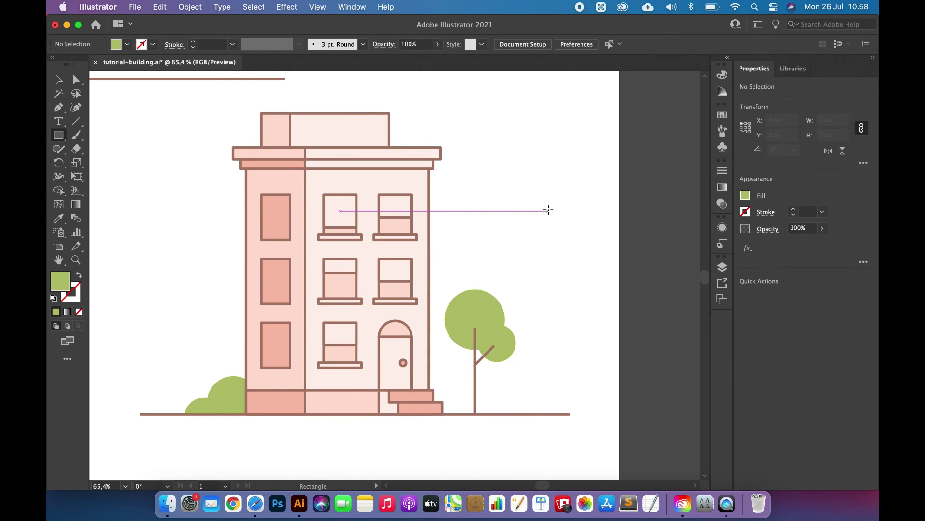
{"action": "scroll", "coordinate": [549, 210], "scroll_direction": "down", "scroll_amount": 4}
{"action": "scroll", "coordinate": [548, 209], "scroll_direction": "up", "scroll_amount": 1}
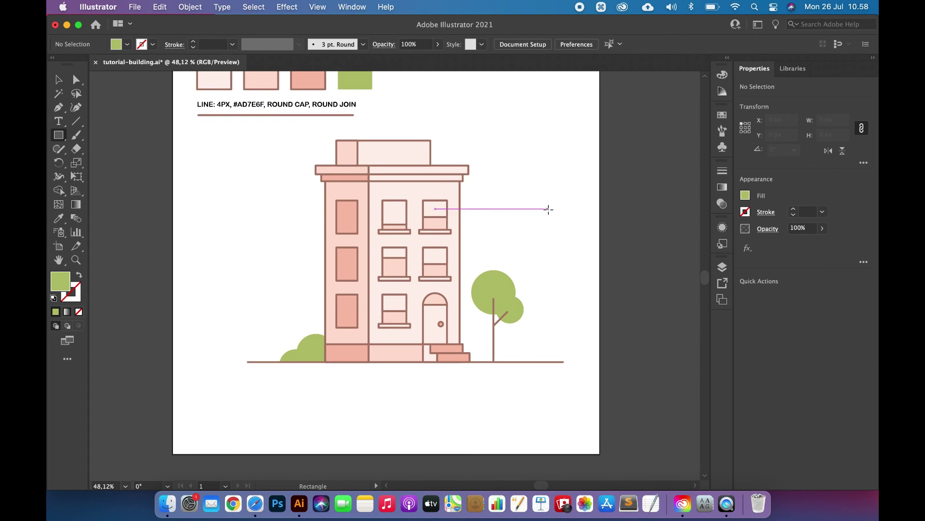